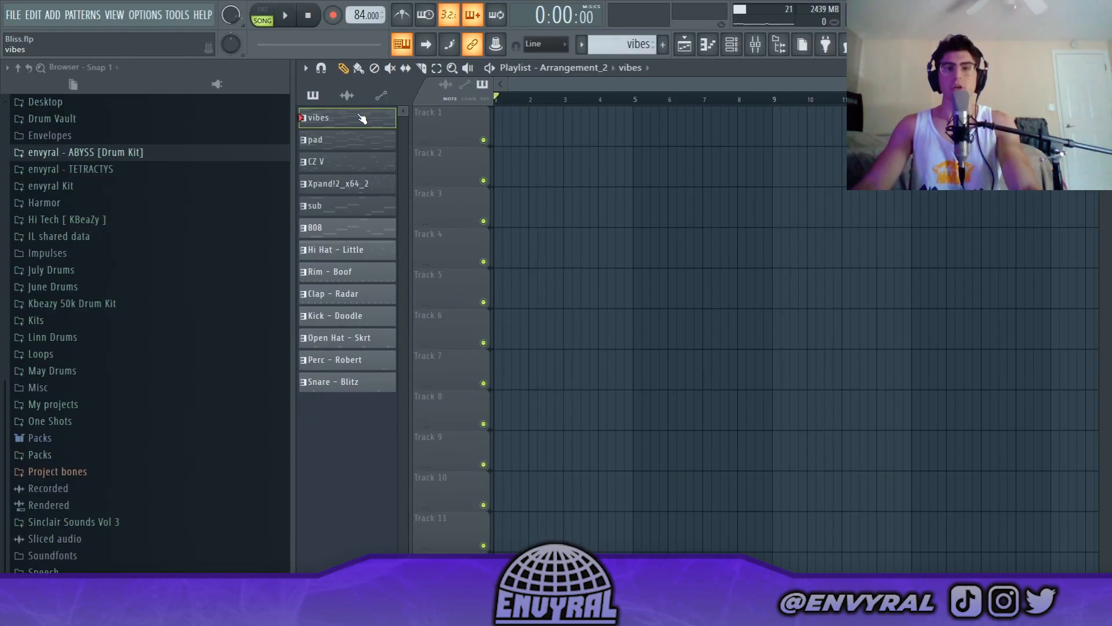
Place the vibes pattern at bar 1 on Track 1 and play its SRX KEYBOARDS chords in the piano roll
{"action": "left_click_drag", "start_coordinate": [361, 118], "coordinate": [578, 139]}
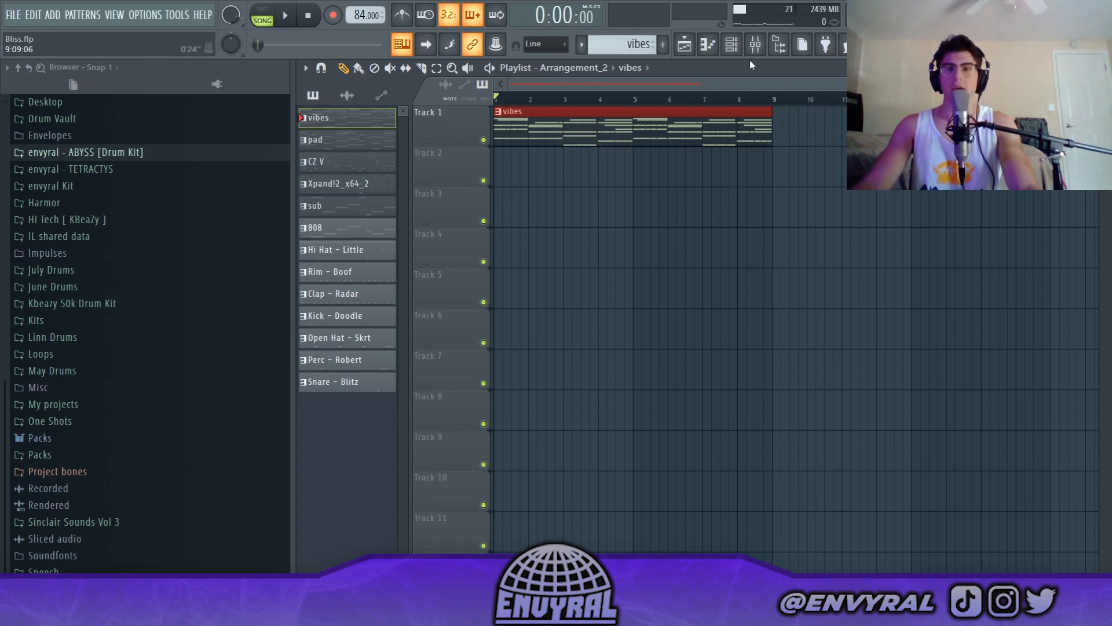
{"action": "left_click", "coordinate": [723, 47]}
{"action": "left_click", "coordinate": [521, 219]}
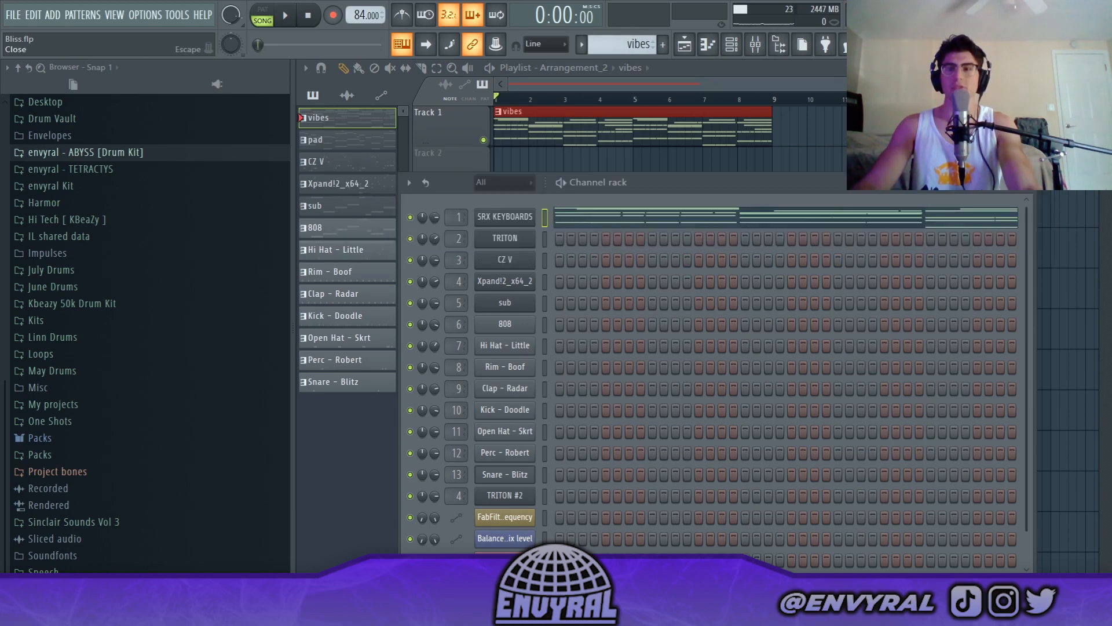
{"action": "left_click", "coordinate": [1042, 158]}
{"action": "left_click", "coordinate": [285, 17]}
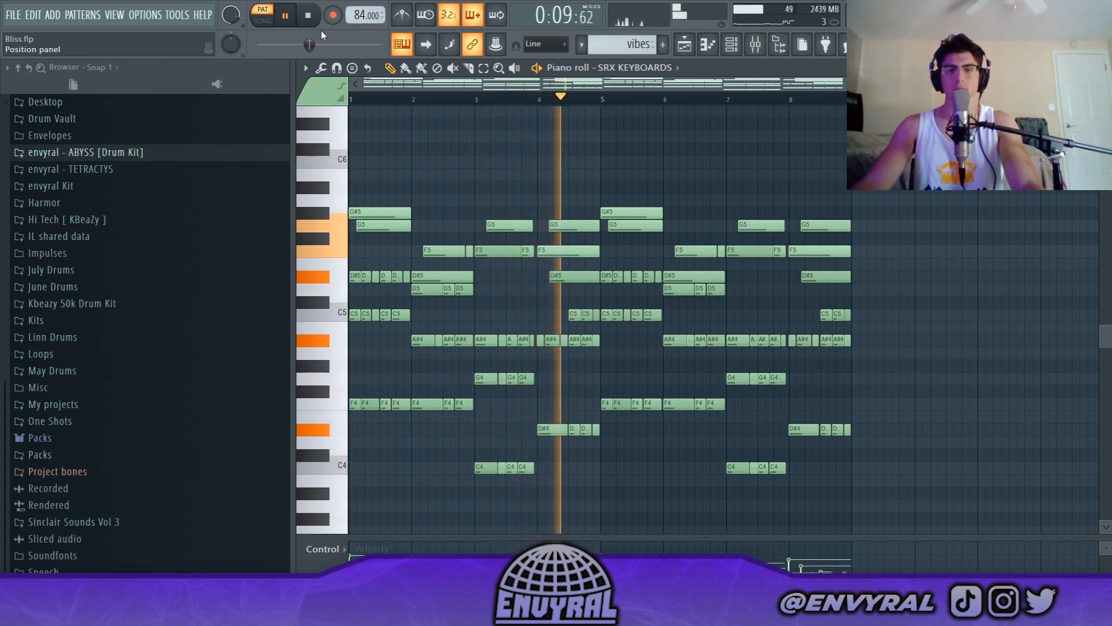
{"action": "key", "text": "space"}
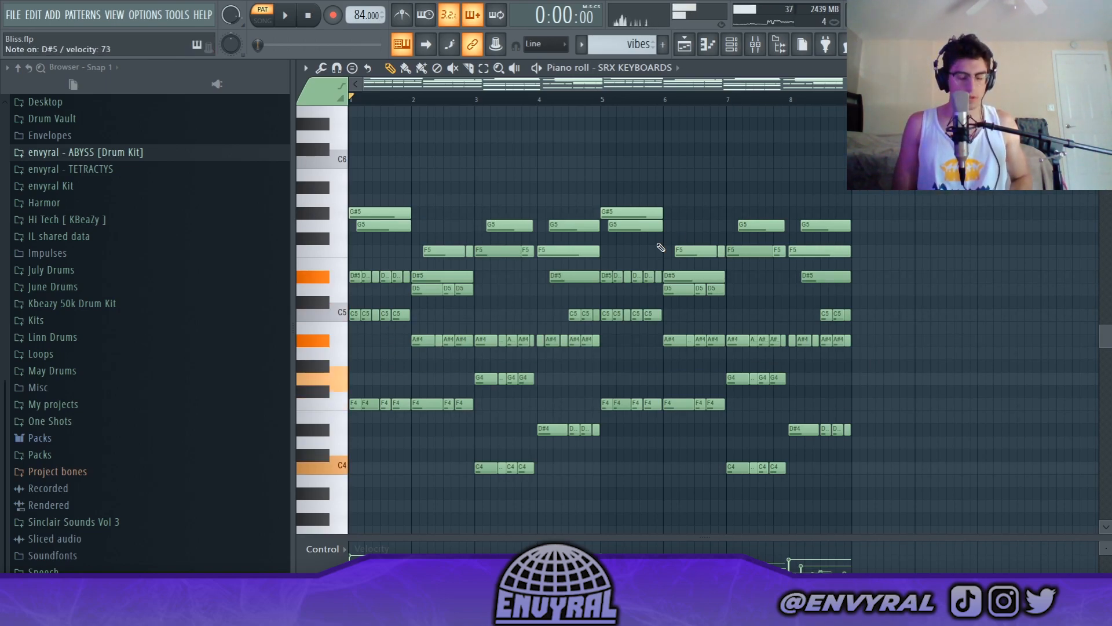
Review the vibes chords around bar 4 in the piano roll and return to the vibes clip in the playlist
{"action": "left_click", "coordinate": [539, 103]}
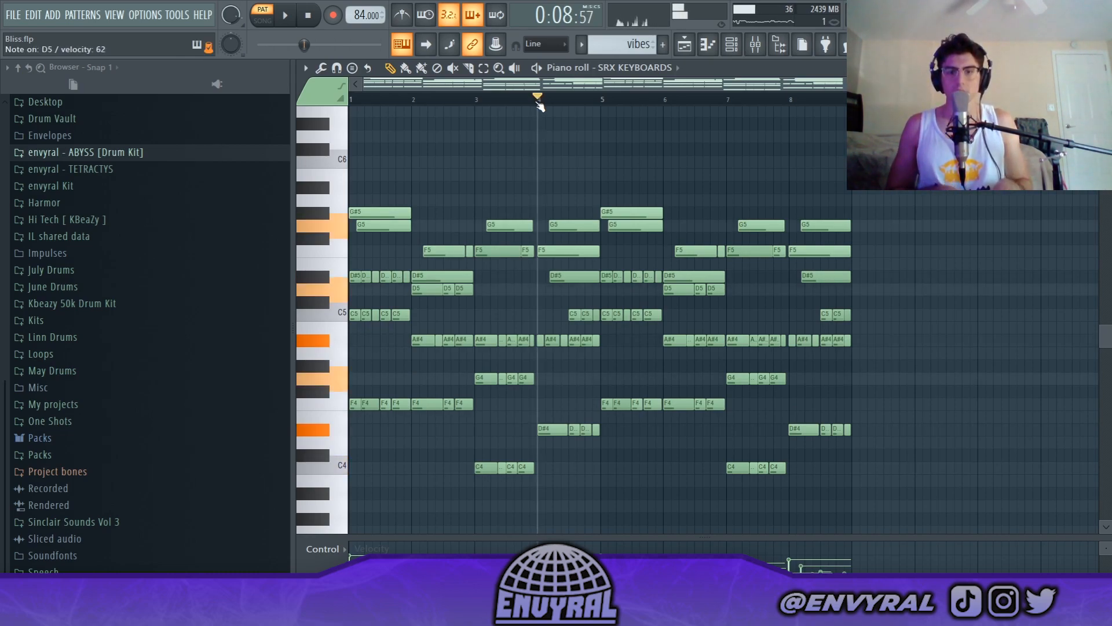
{"action": "left_click_drag", "start_coordinate": [540, 106], "coordinate": [238, 95]}
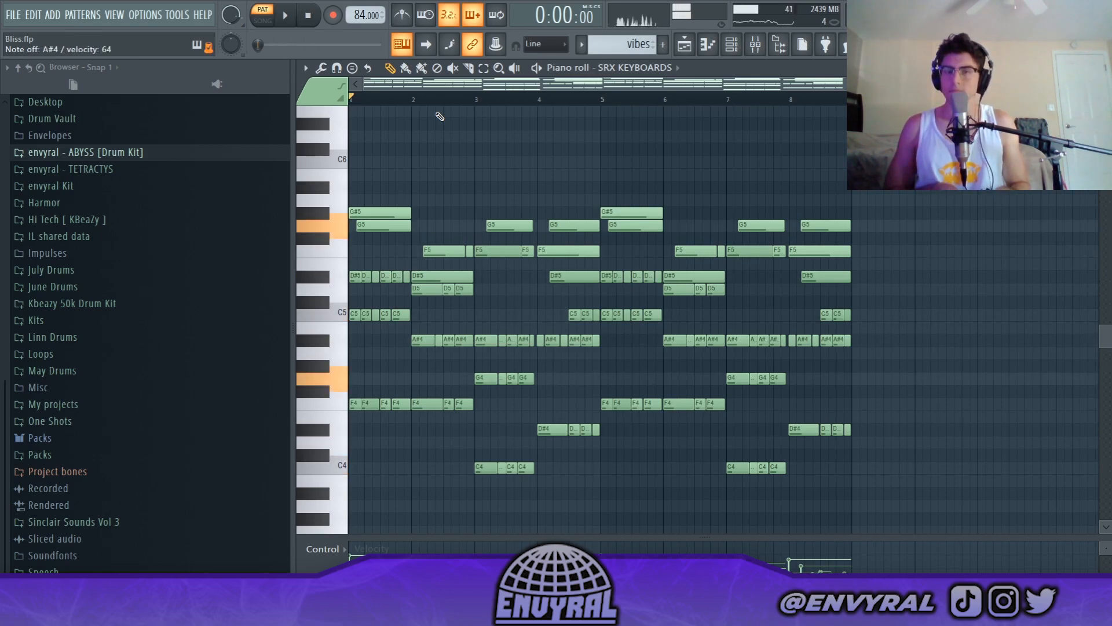
{"action": "key", "text": "ctrl+s"}
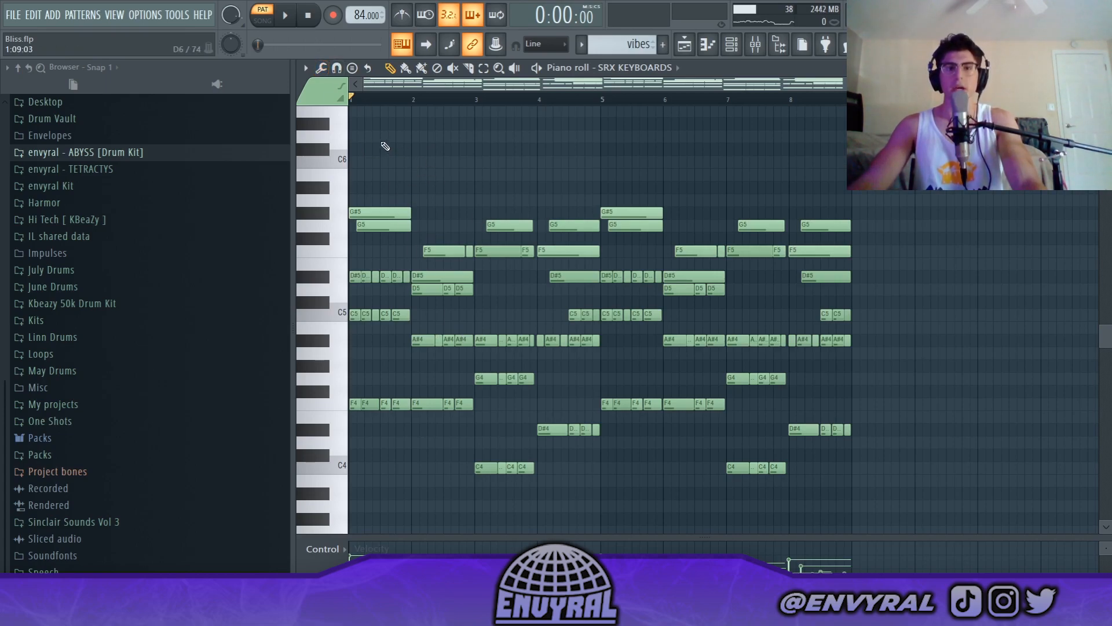
{"action": "scroll", "coordinate": [363, 112], "scroll_direction": "up", "scroll_amount": 2}
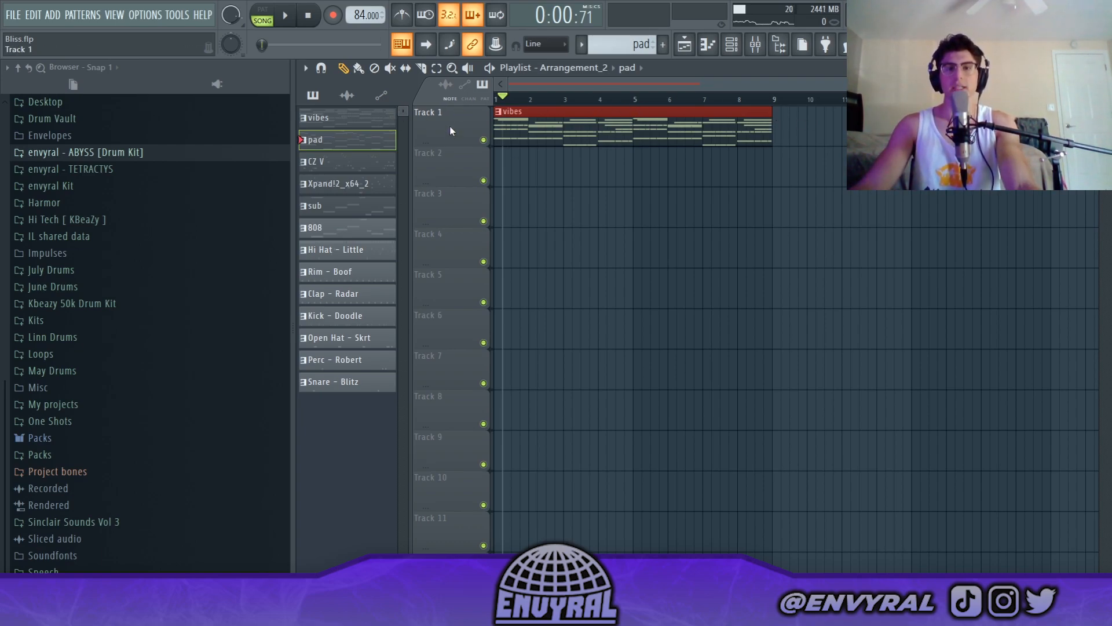
{"action": "left_click", "coordinate": [570, 137]}
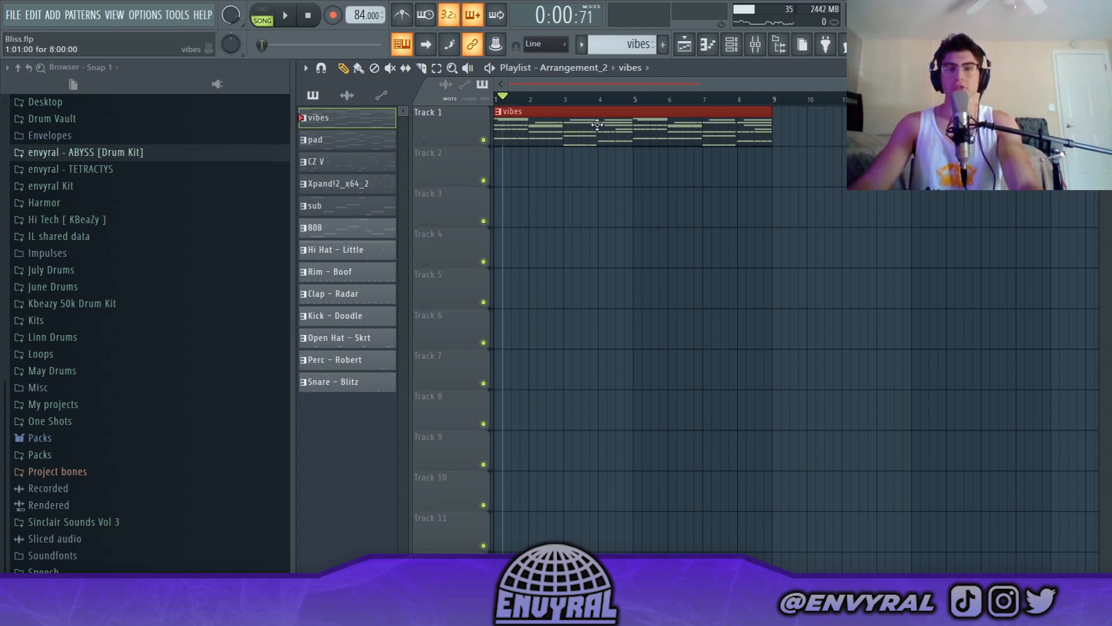
Place the pad pattern at bar 1 on Track 2 and play the arrangement while viewing its TRITON notes in the piano roll
{"action": "left_click_drag", "start_coordinate": [354, 147], "coordinate": [536, 169]}
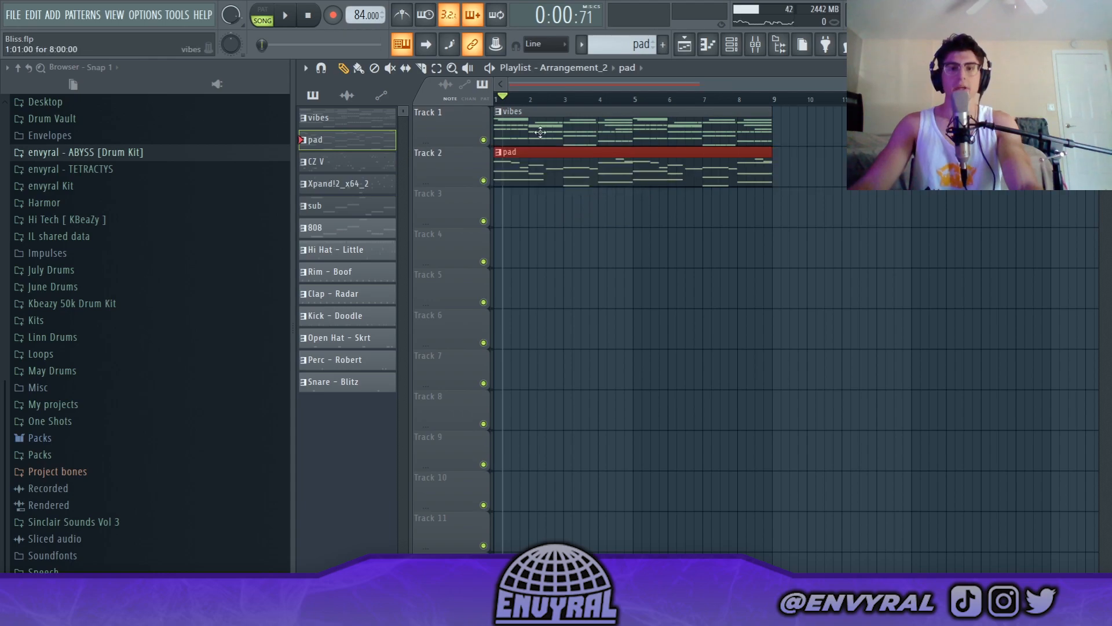
{"action": "key", "text": "space"}
{"action": "key", "text": "F7"}
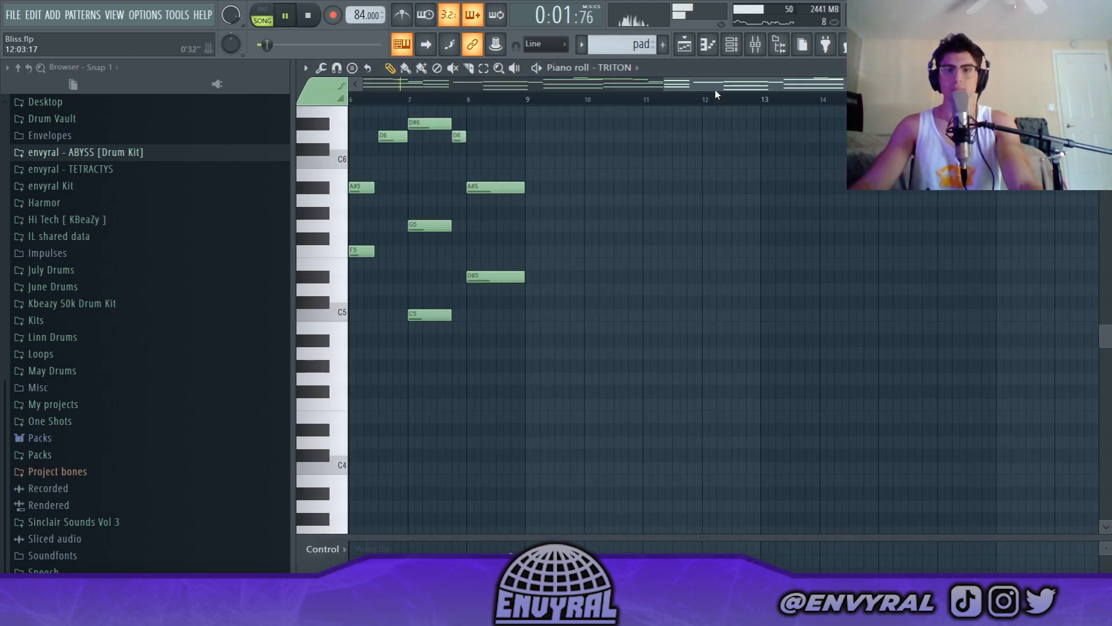
{"action": "left_click_drag", "start_coordinate": [713, 88], "coordinate": [94, 116]}
{"action": "scroll", "coordinate": [658, 323], "scroll_direction": "up", "scroll_amount": 3}
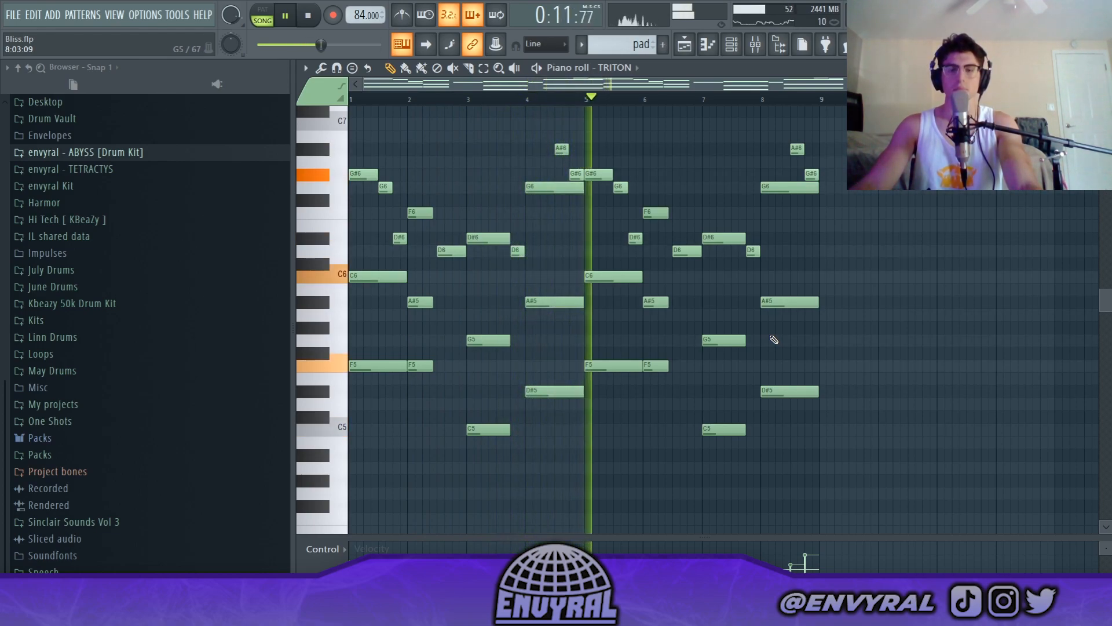
{"action": "key", "text": "space"}
{"action": "key", "text": "F6"}
{"action": "key", "text": "F5"}
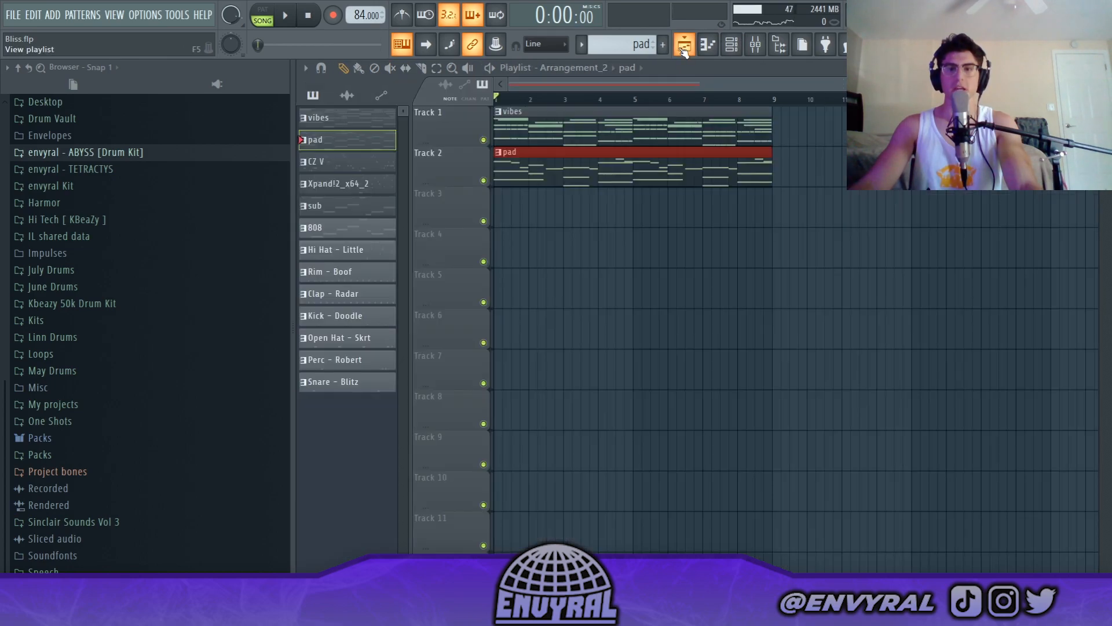
Compare the note layouts of the vibes and pad patterns in the piano roll
{"action": "double_click", "coordinate": [618, 133]}
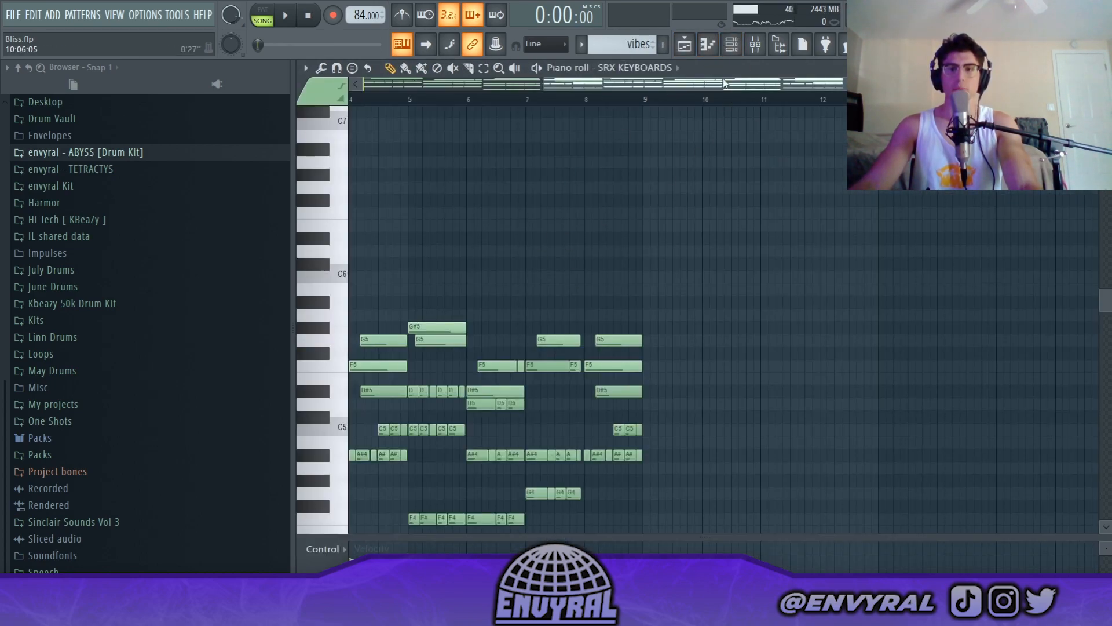
{"action": "left_click", "coordinate": [731, 45]}
{"action": "left_click", "coordinate": [689, 48]}
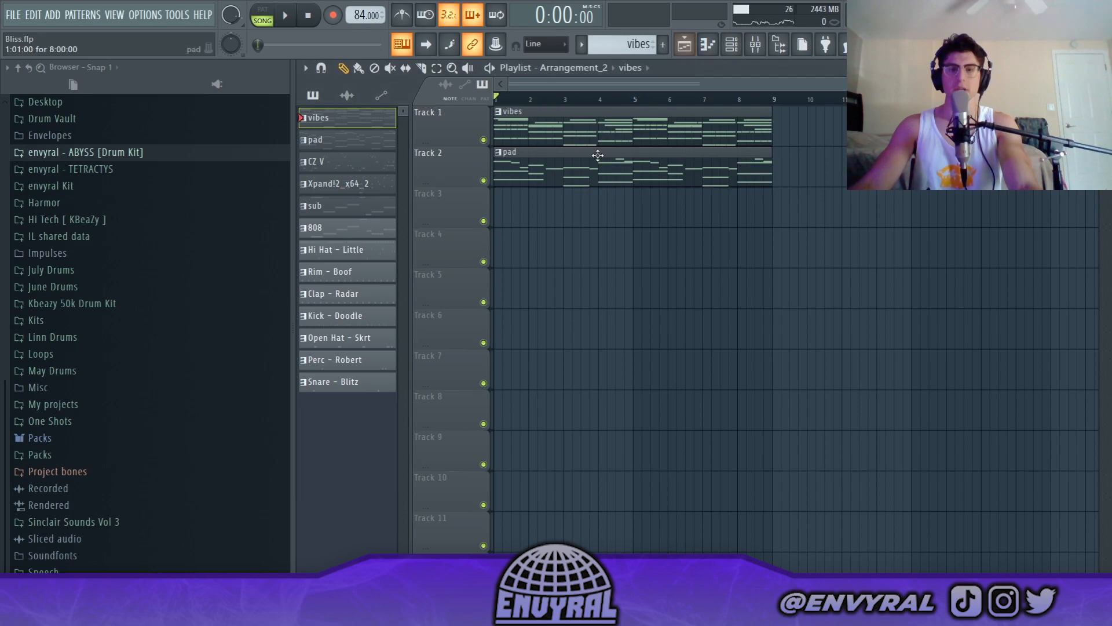
{"action": "double_click", "coordinate": [746, 114]}
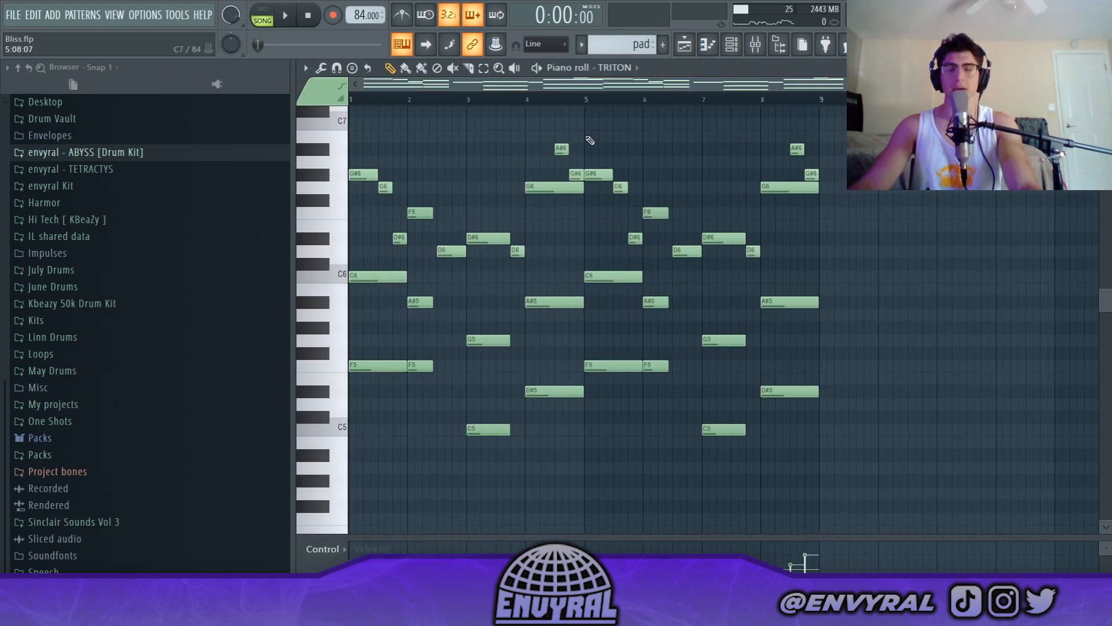
{"action": "left_click", "coordinate": [684, 45]}
Play the arrangement with the pad on Track 2 muted and again with it unmuted to compare the sound
{"action": "left_click_drag", "start_coordinate": [371, 141], "coordinate": [564, 174]}
{"action": "left_click", "coordinate": [484, 181]}
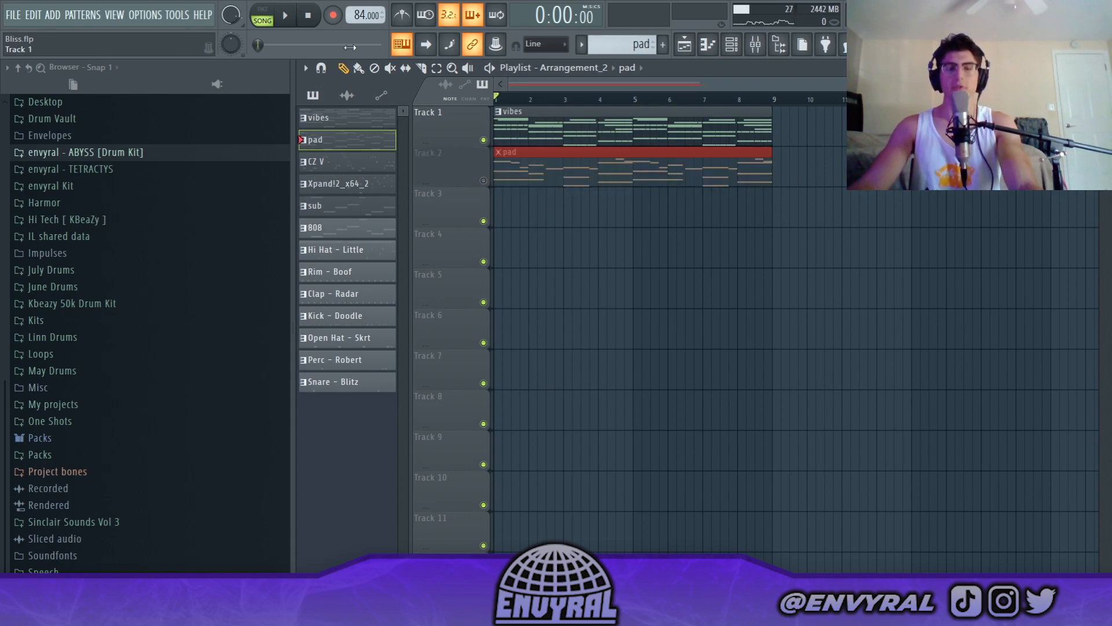
{"action": "left_click", "coordinate": [286, 18]}
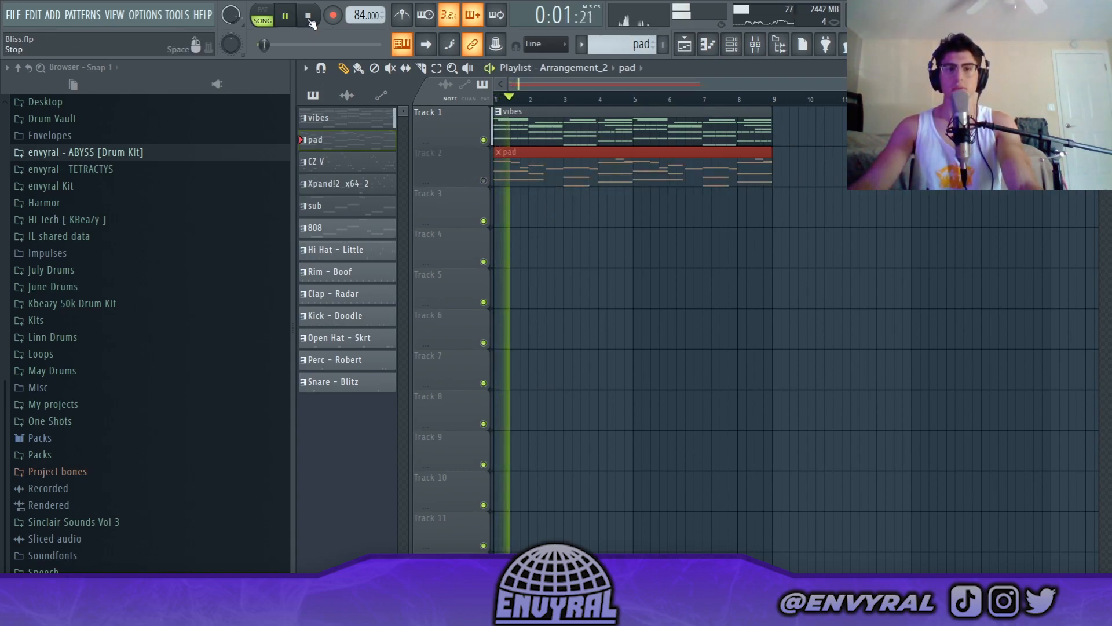
{"action": "left_click", "coordinate": [308, 17]}
{"action": "left_click", "coordinate": [484, 182]}
{"action": "key", "text": "space"}
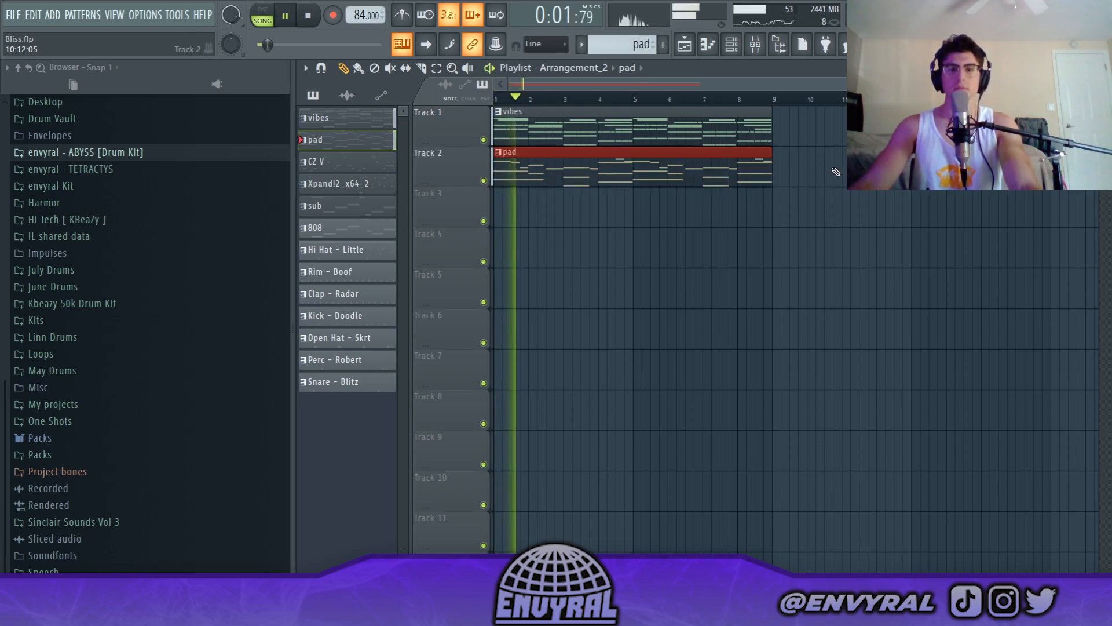
{"action": "key", "text": "space"}
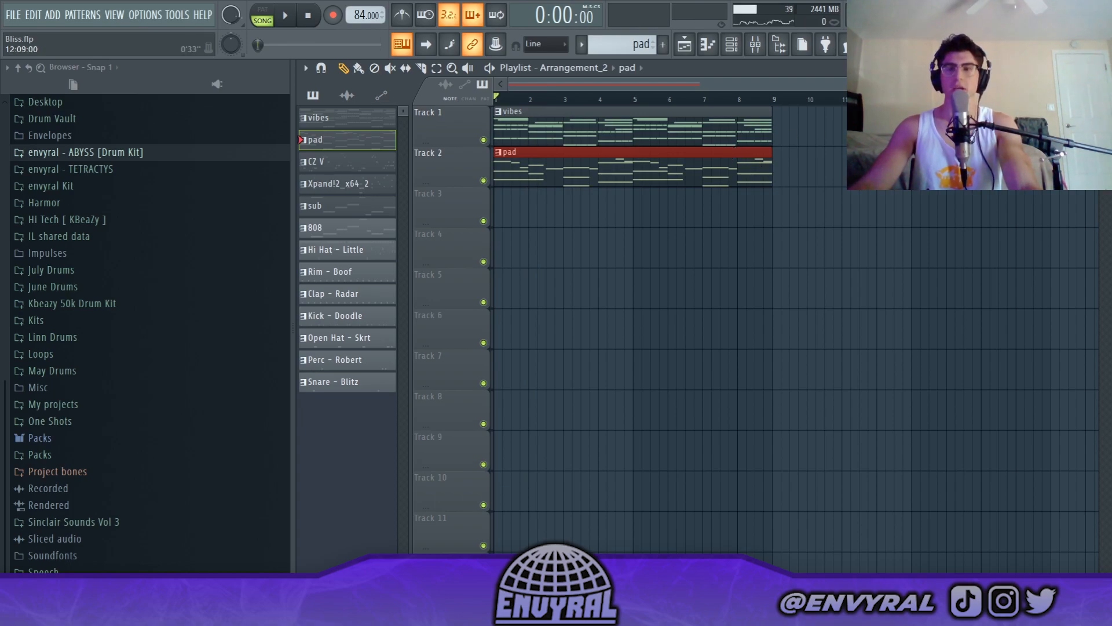
Place the sub pattern at bar 1 on Track 3 and play the arrangement while viewing its notes in the piano roll
{"action": "scroll", "coordinate": [586, 108], "scroll_direction": "down", "scroll_amount": 1}
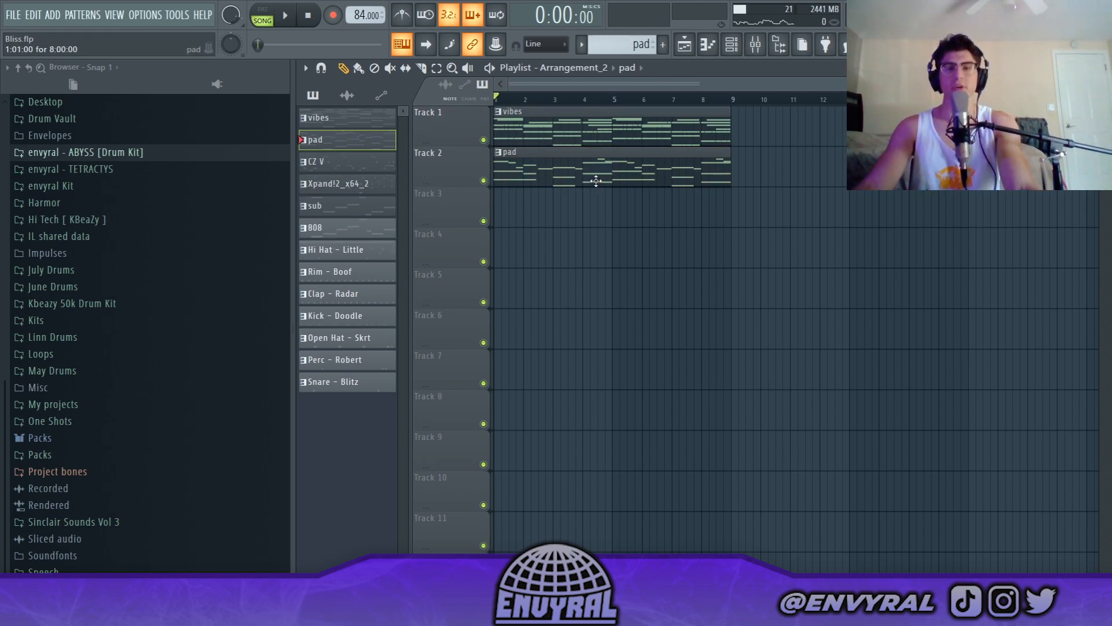
{"action": "left_click_drag", "start_coordinate": [340, 205], "coordinate": [536, 185]}
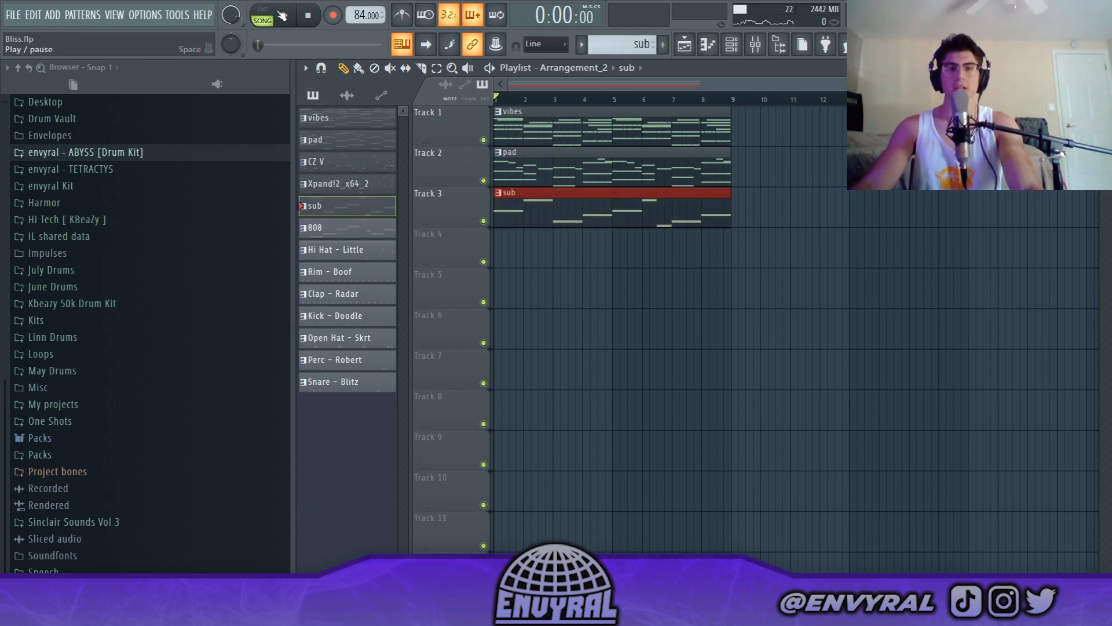
{"action": "left_click", "coordinate": [286, 17]}
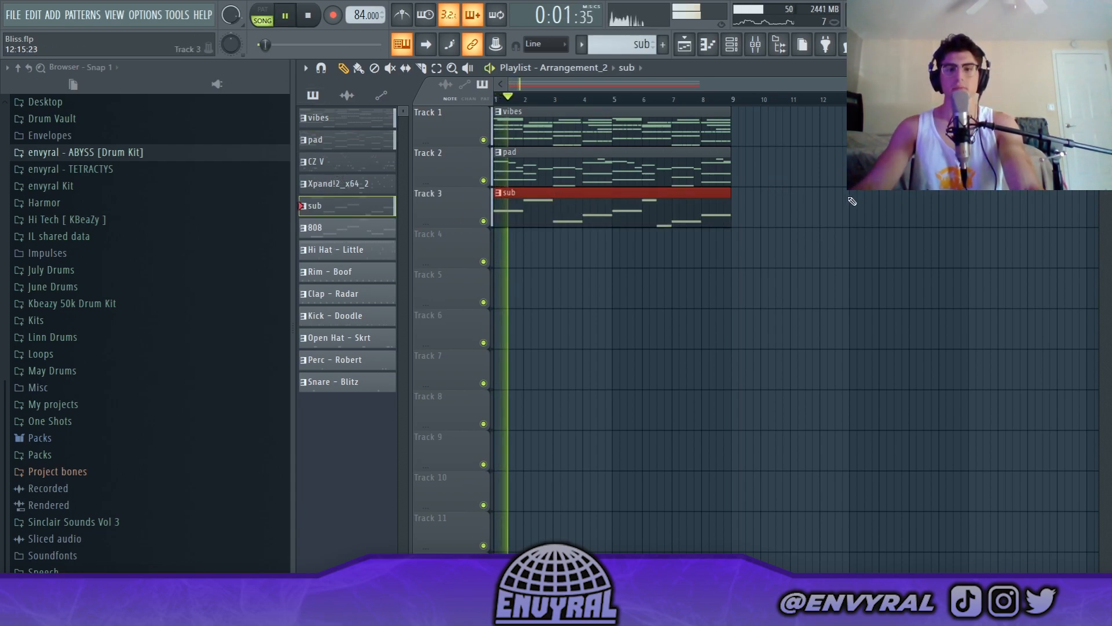
{"action": "double_click", "coordinate": [701, 225]}
{"action": "left_click_drag", "start_coordinate": [774, 89], "coordinate": [405, 88]}
{"action": "scroll", "coordinate": [501, 258], "scroll_direction": "down", "scroll_amount": 1}
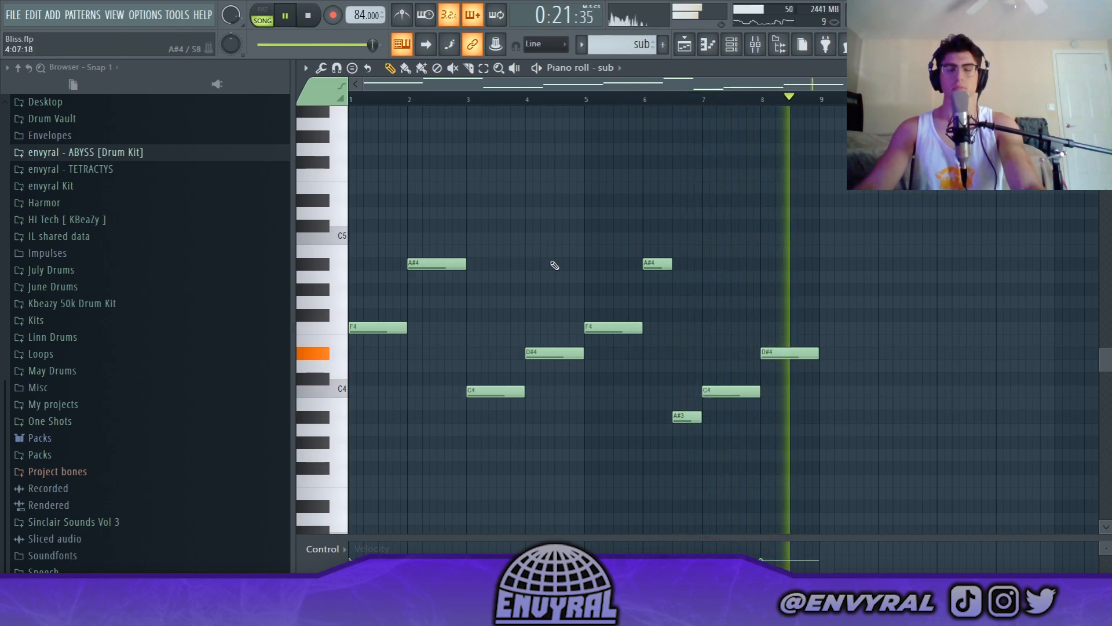
{"action": "key", "text": "space"}
{"action": "key", "text": "F5"}
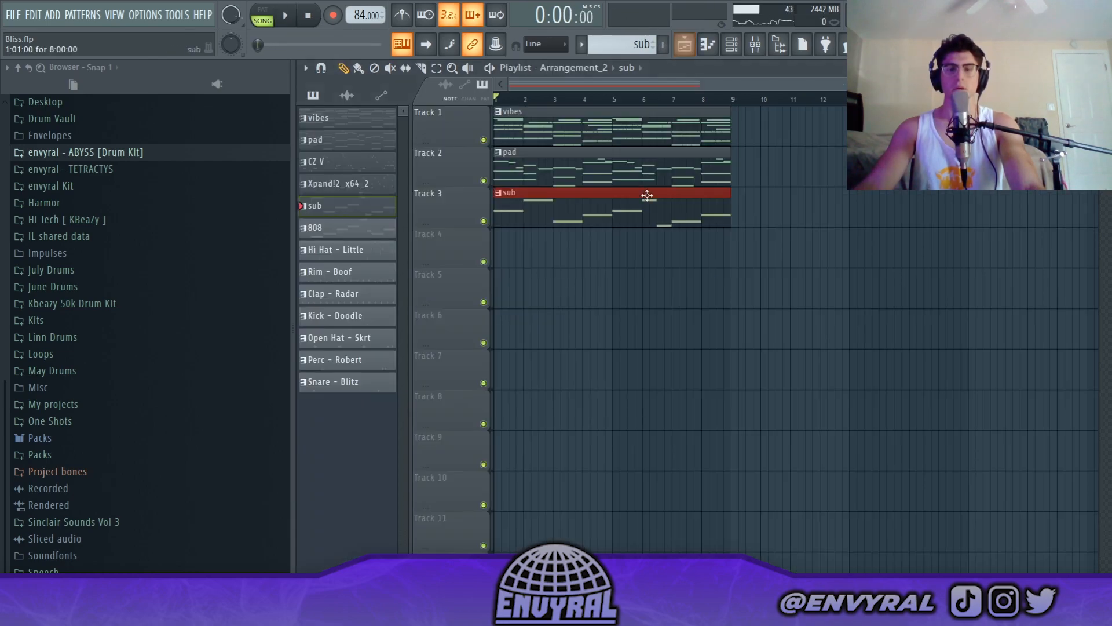
Replace the sub clip on Track 3 with the CZ V pattern and audition it with Track 1 muted while viewing its notes
{"action": "right_click", "coordinate": [651, 216]}
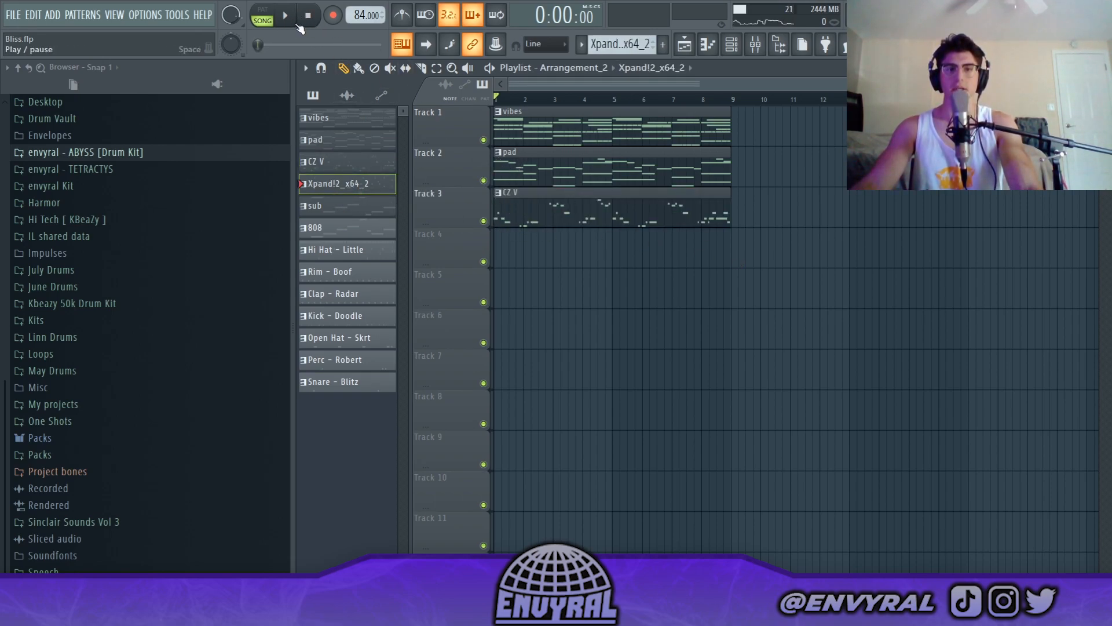
{"action": "left_click", "coordinate": [295, 23]}
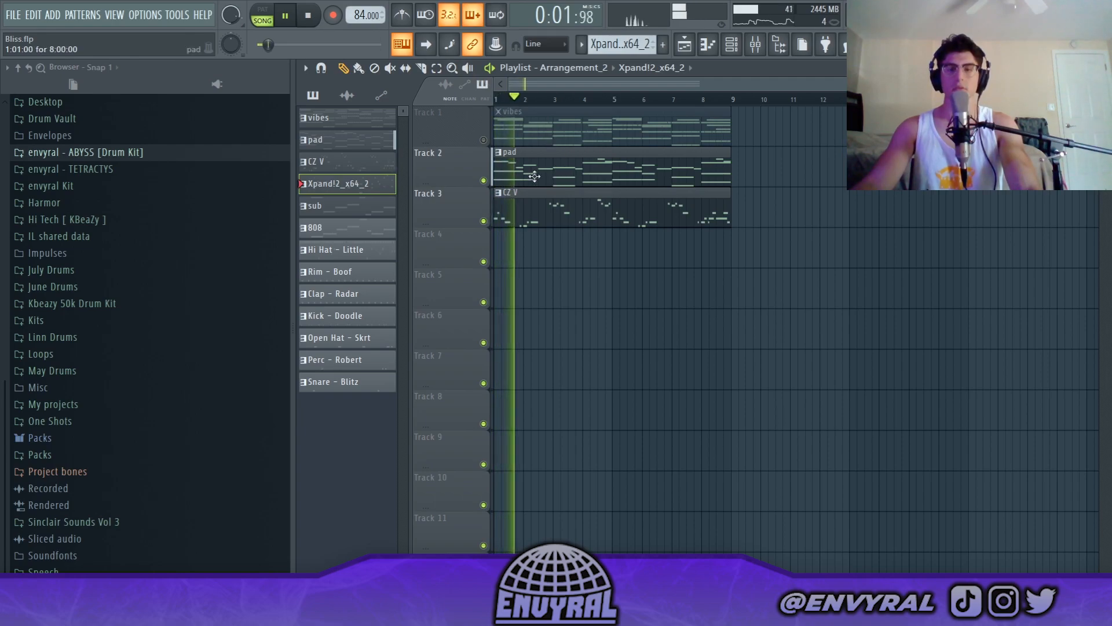
{"action": "double_click", "coordinate": [513, 209]}
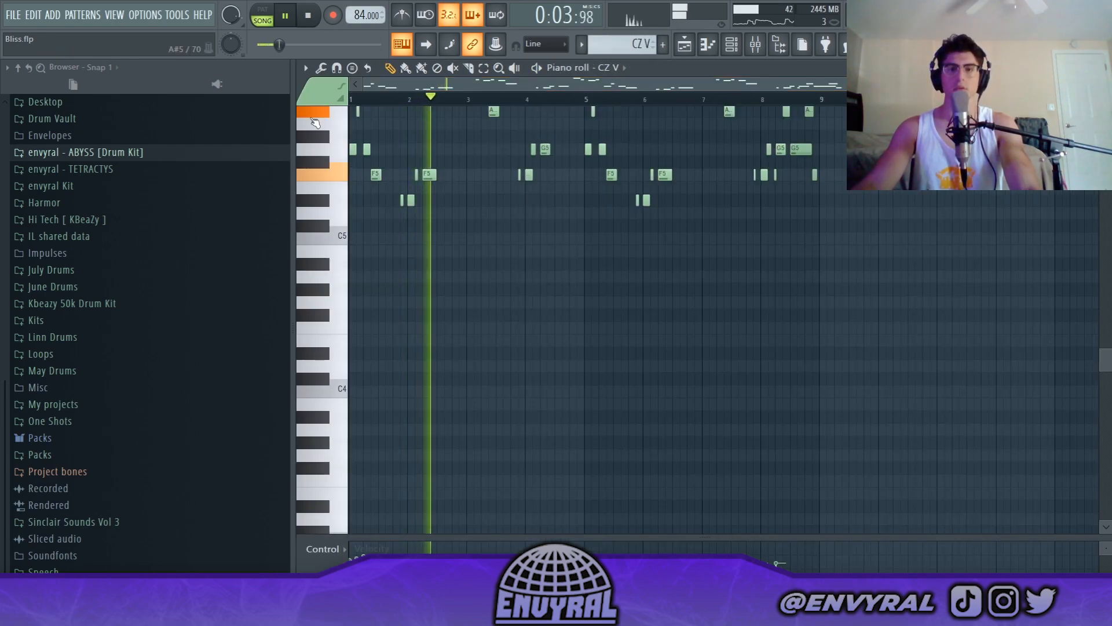
{"action": "scroll", "coordinate": [472, 249], "scroll_direction": "up", "scroll_amount": 4}
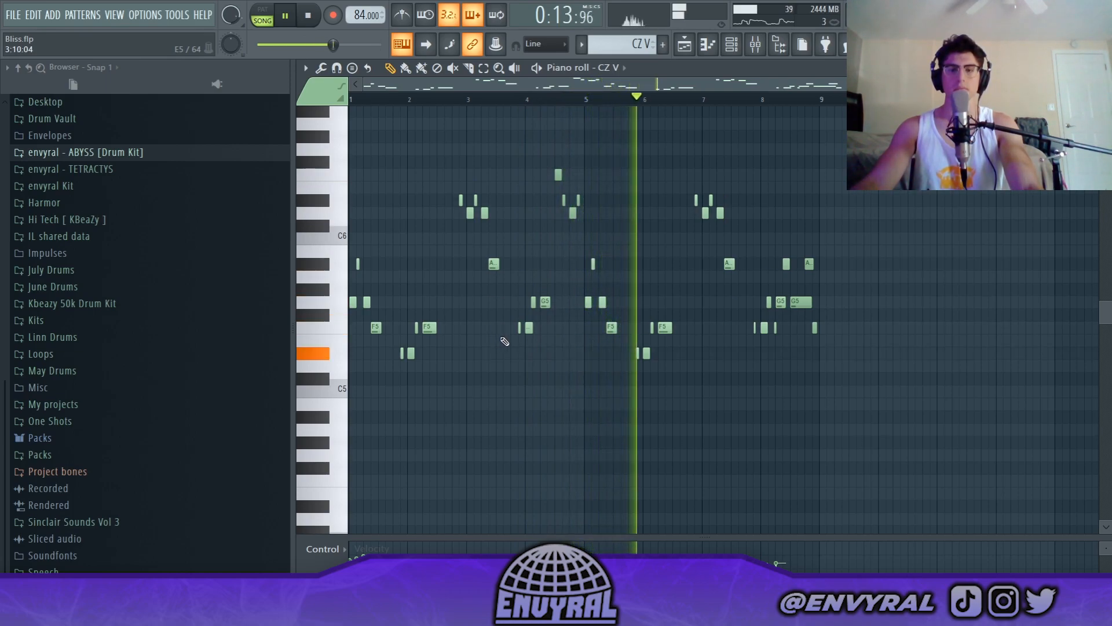
{"action": "left_click", "coordinate": [682, 46]}
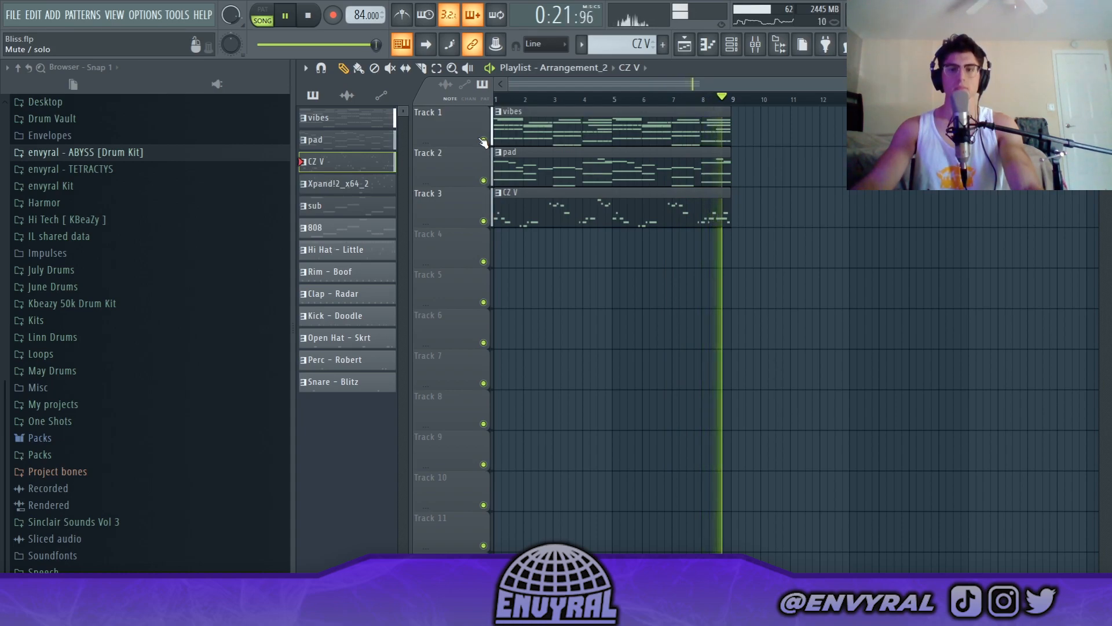
{"action": "key", "text": "space"}
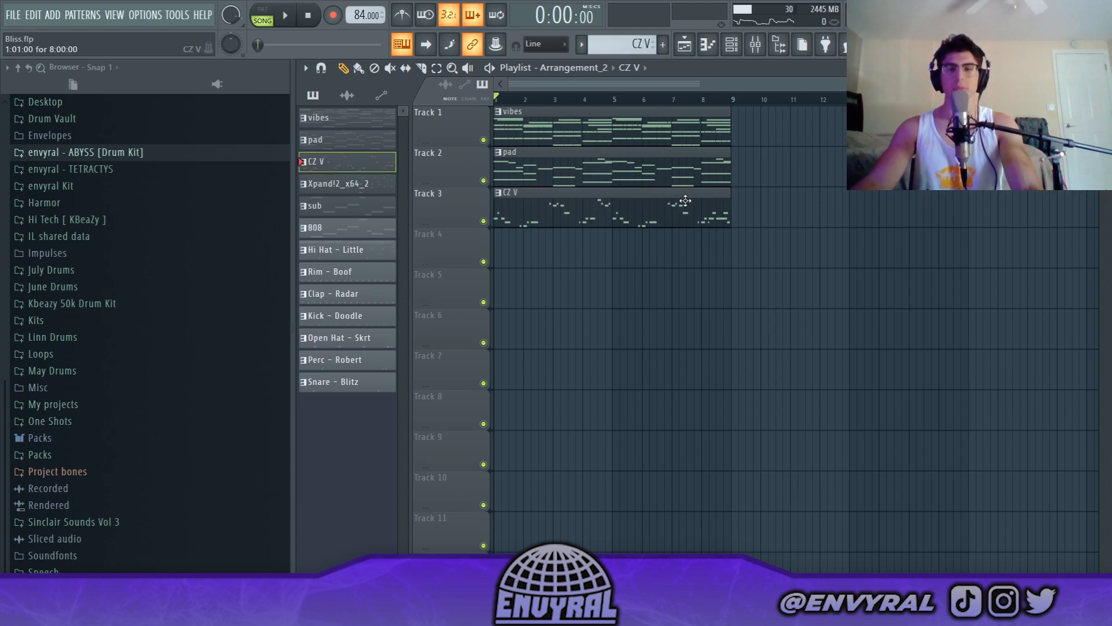
Replace the pad and CZ V clips with the Xpand!2_x64_2 pattern at bar 1 on Track 3 and play it while viewing its TRITON #2 notes
{"action": "right_click", "coordinate": [578, 206]}
{"action": "left_click_drag", "start_coordinate": [341, 190], "coordinate": [550, 211]}
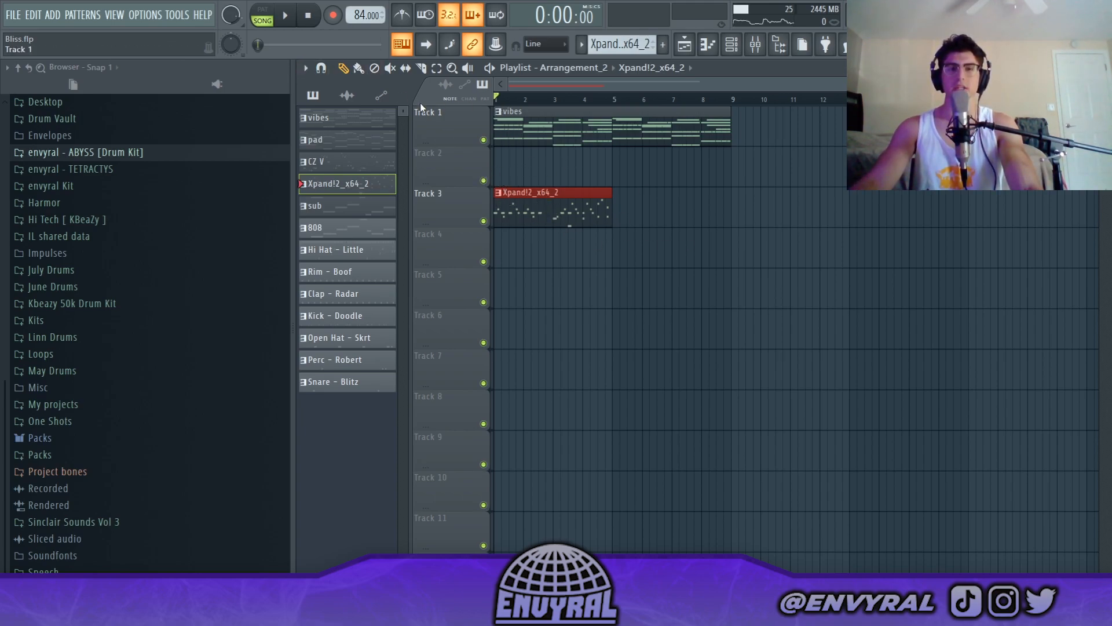
{"action": "left_click", "coordinate": [287, 22]}
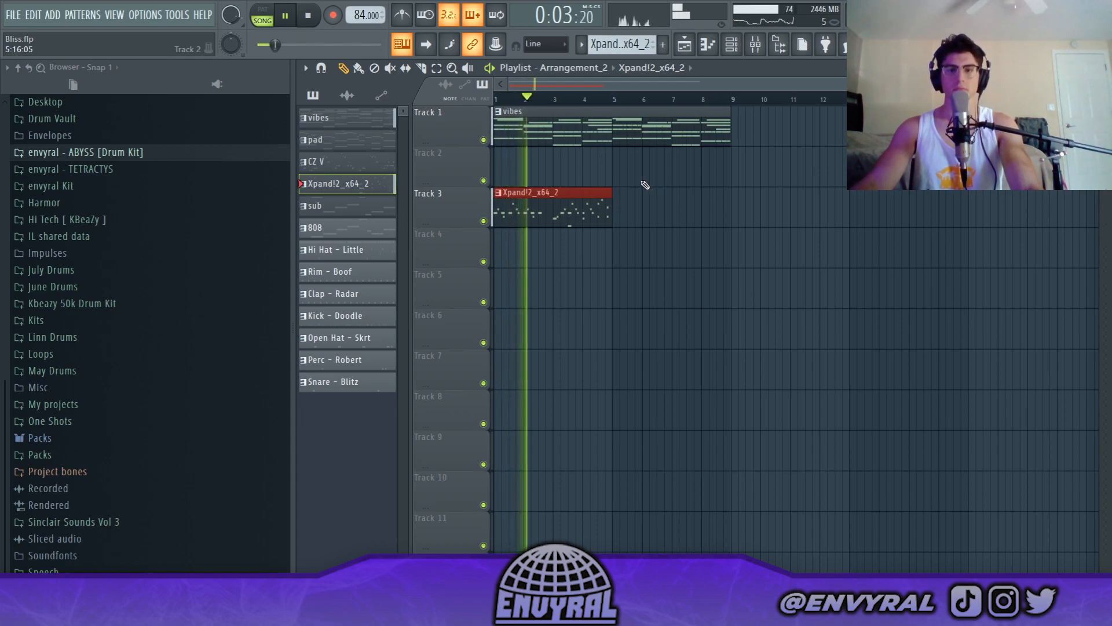
{"action": "double_click", "coordinate": [597, 200]}
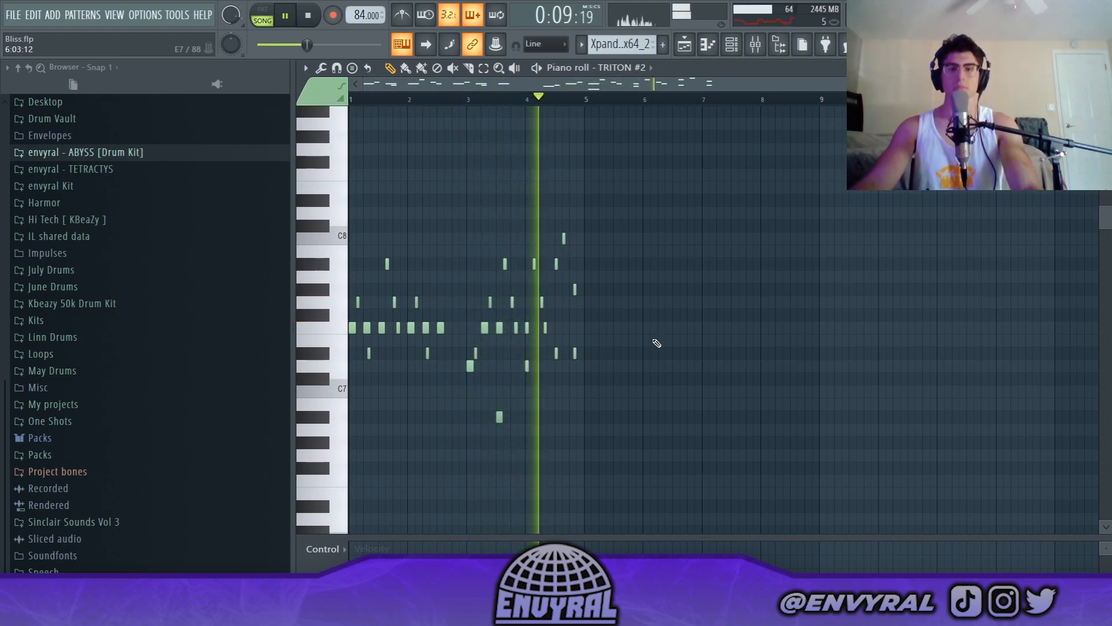
{"action": "key", "text": "space"}
{"action": "left_click", "coordinate": [683, 49]}
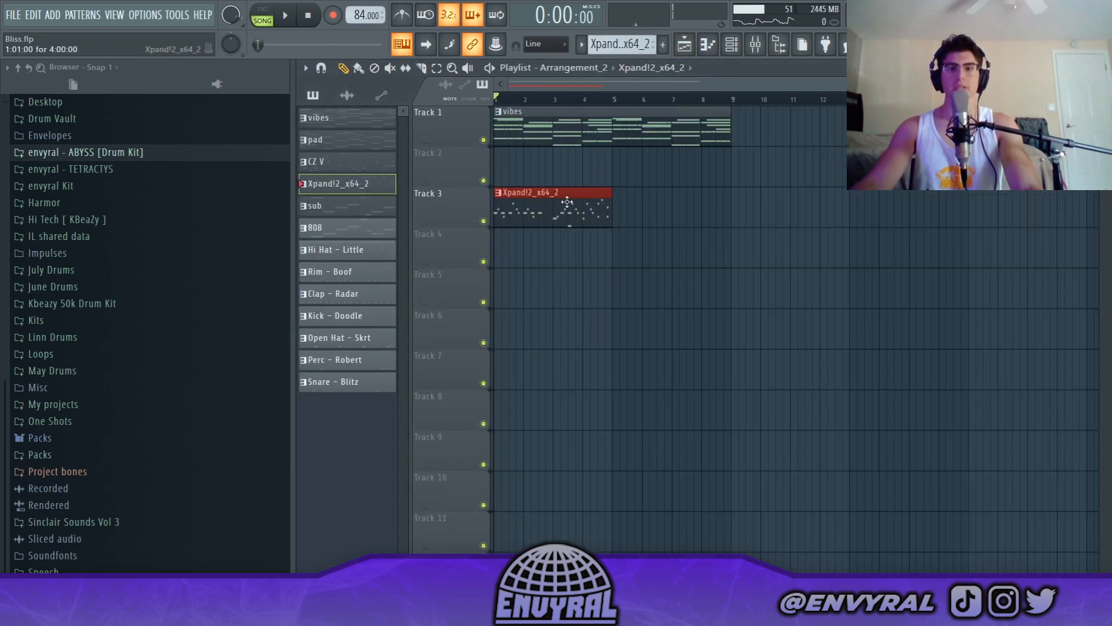
Place the pad pattern at bar 1 on Track 2 alongside the Xpand!2_x64_2 clip, and remove it again
{"action": "left_click", "coordinate": [335, 144]}
{"action": "left_click", "coordinate": [544, 162]}
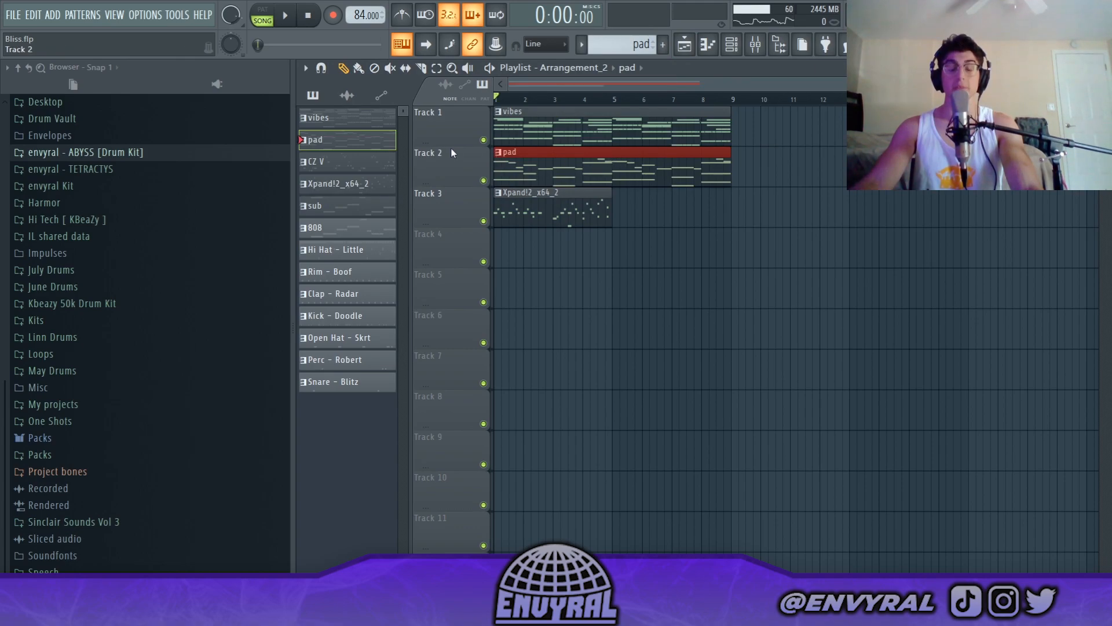
{"action": "right_click", "coordinate": [514, 184]}
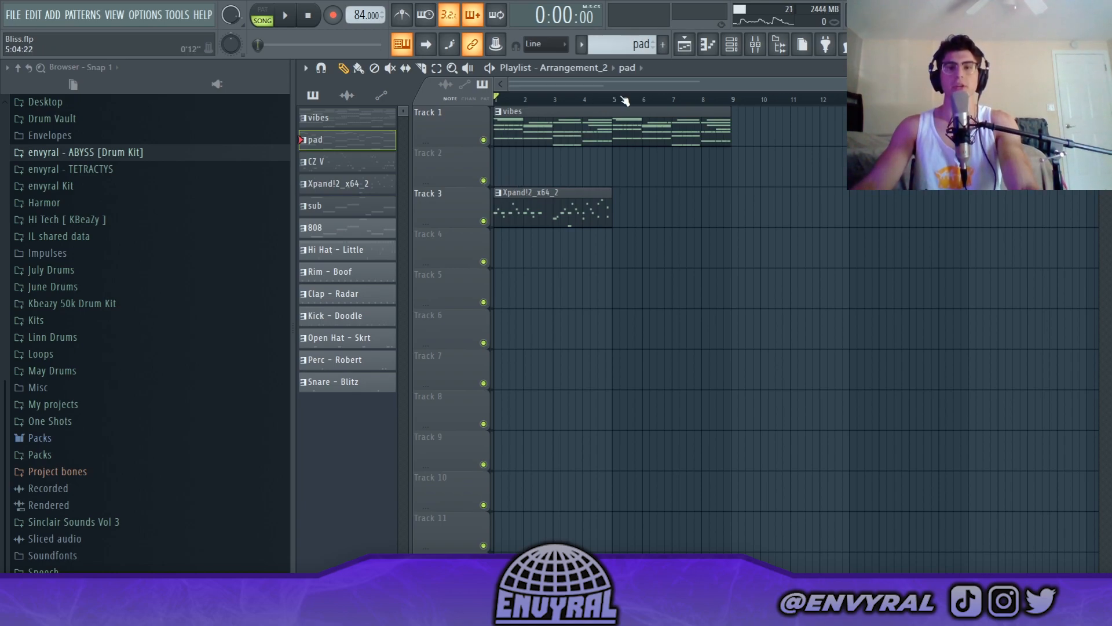
Switch the playlist from Arrangement_2 to Arrangement, move the playback position to bar 17 and look over the tracks
{"action": "left_click", "coordinate": [574, 67]}
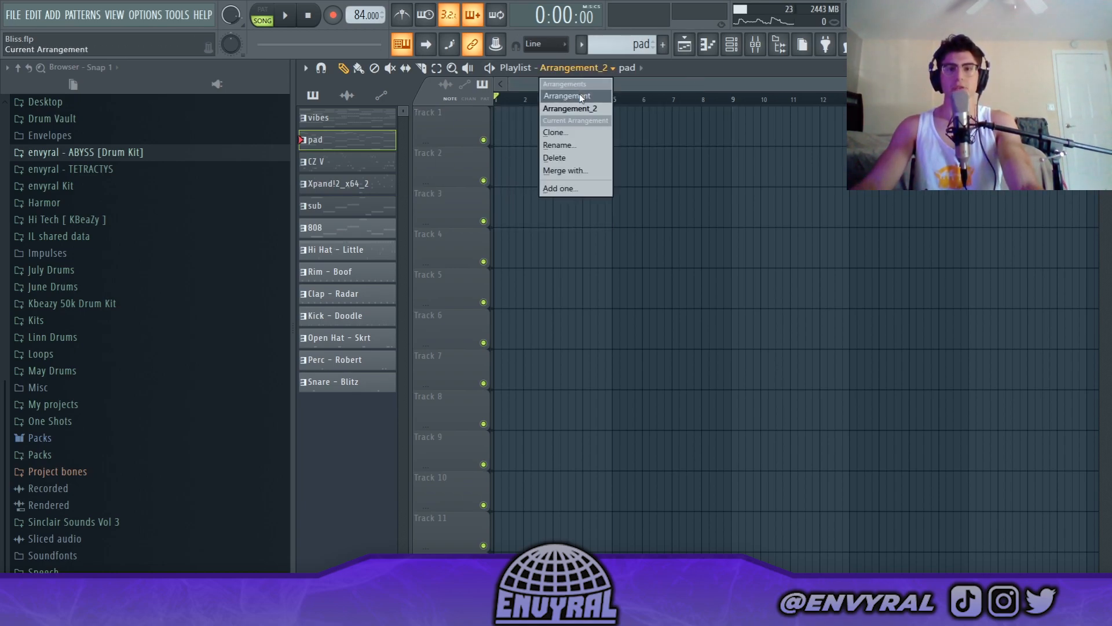
{"action": "left_click", "coordinate": [581, 97]}
{"action": "scroll", "coordinate": [580, 107], "scroll_direction": "down", "scroll_amount": 1}
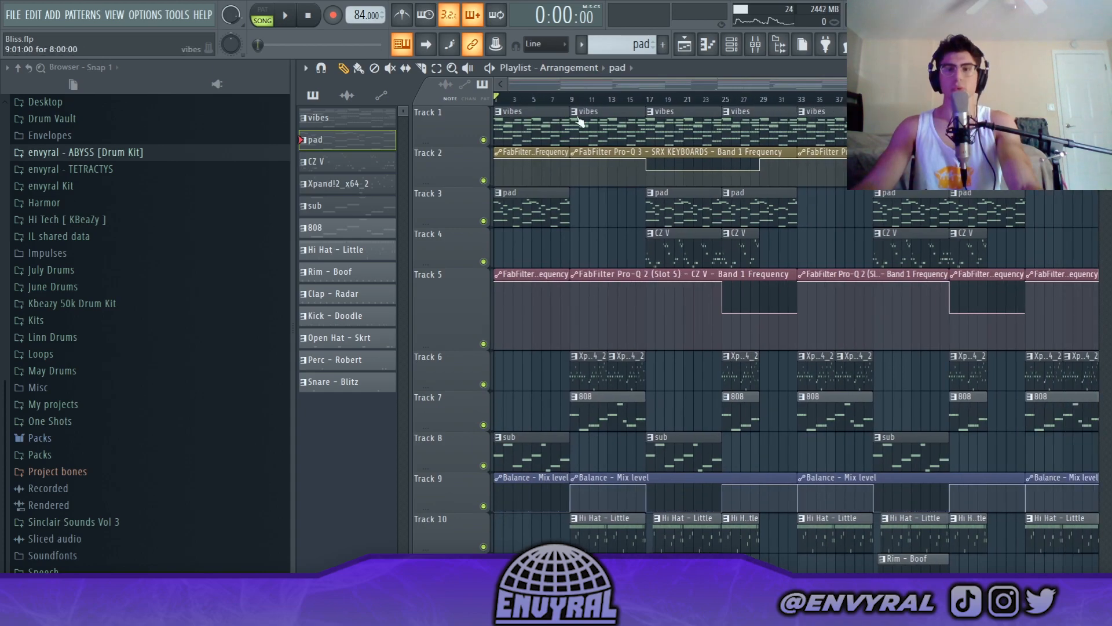
{"action": "left_click", "coordinate": [652, 107]}
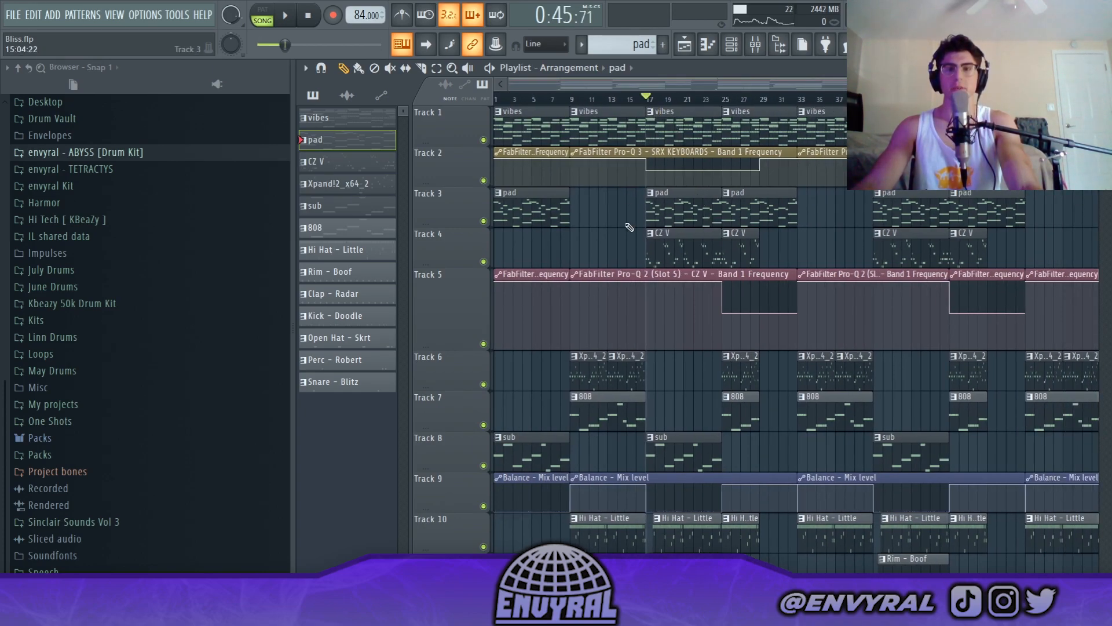
{"action": "scroll", "coordinate": [643, 429], "scroll_direction": "down", "scroll_amount": 4}
{"action": "scroll", "coordinate": [742, 437], "scroll_direction": "up", "scroll_amount": 4}
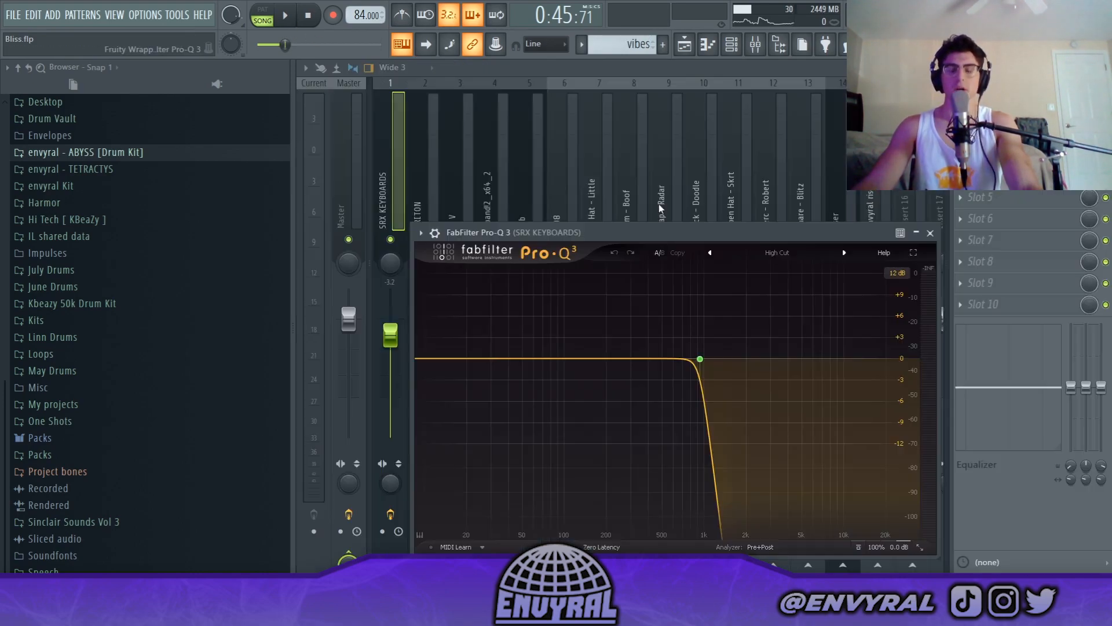
Examine the high-cut band in FabFilter Pro-Q 3 on the SRX KEYBOARDS mixer track, close the plugin and return to the playlist
{"action": "left_click_drag", "start_coordinate": [694, 236], "coordinate": [663, 206]}
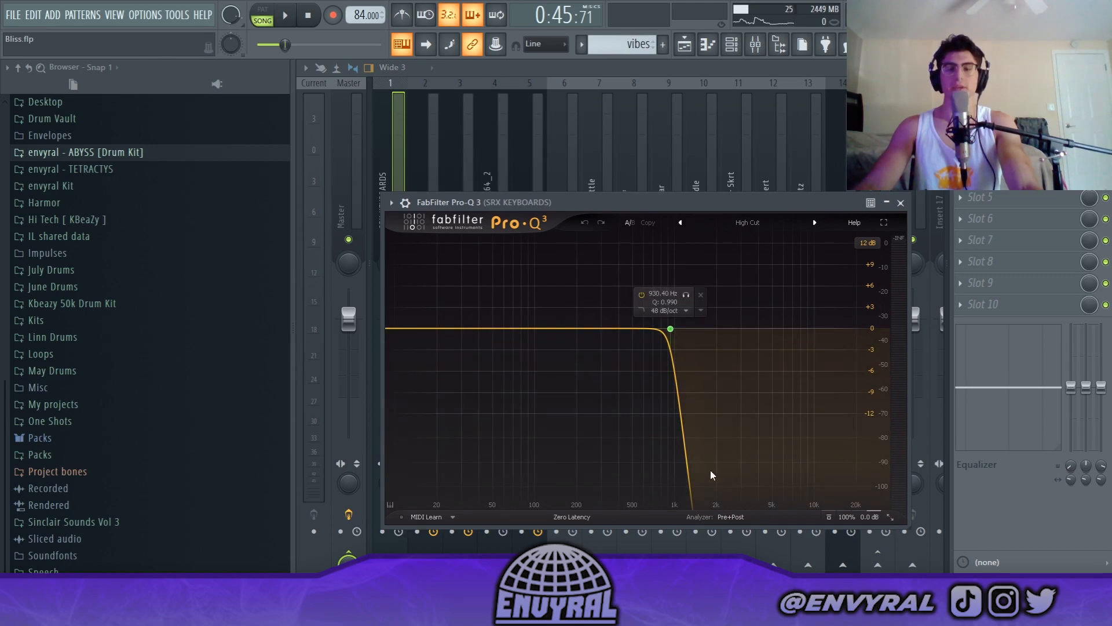
{"action": "left_click", "coordinate": [901, 203]}
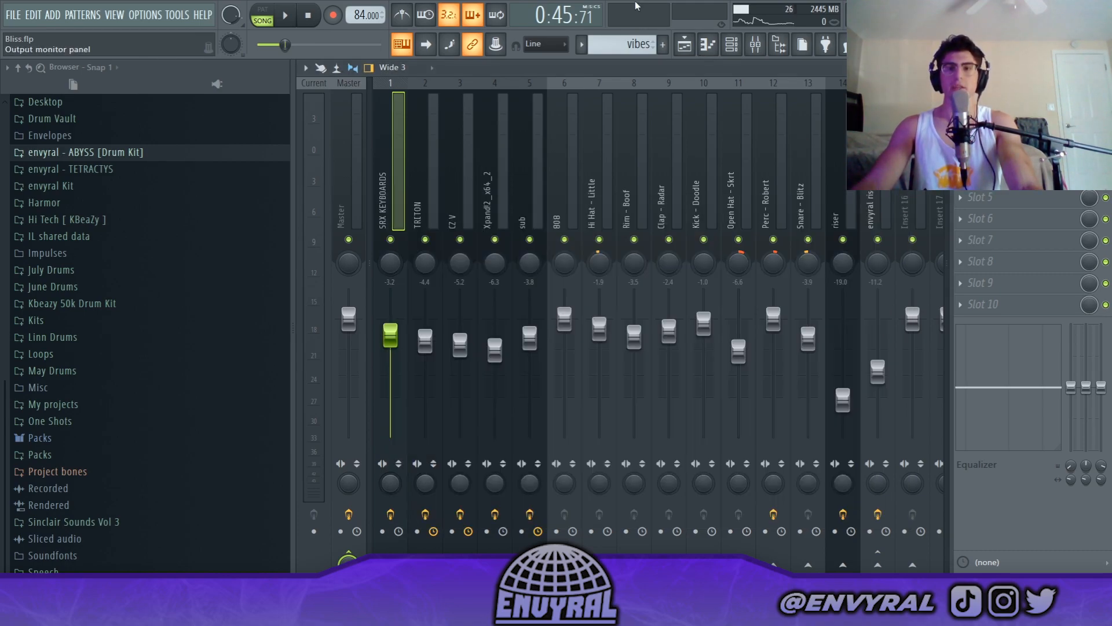
{"action": "left_click", "coordinate": [684, 48]}
Unmute the CZ V filter automation on Track 5 and play Tracks 1 to 5 from bar 17
{"action": "key", "text": "space"}
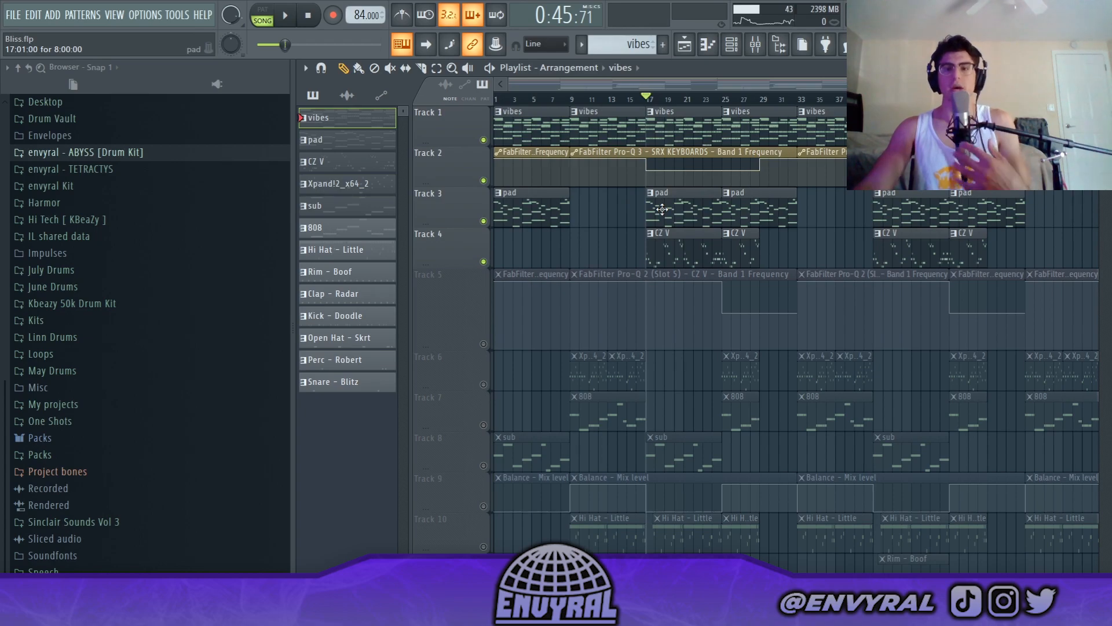
{"action": "left_click", "coordinate": [483, 344]}
{"action": "key", "text": "space"}
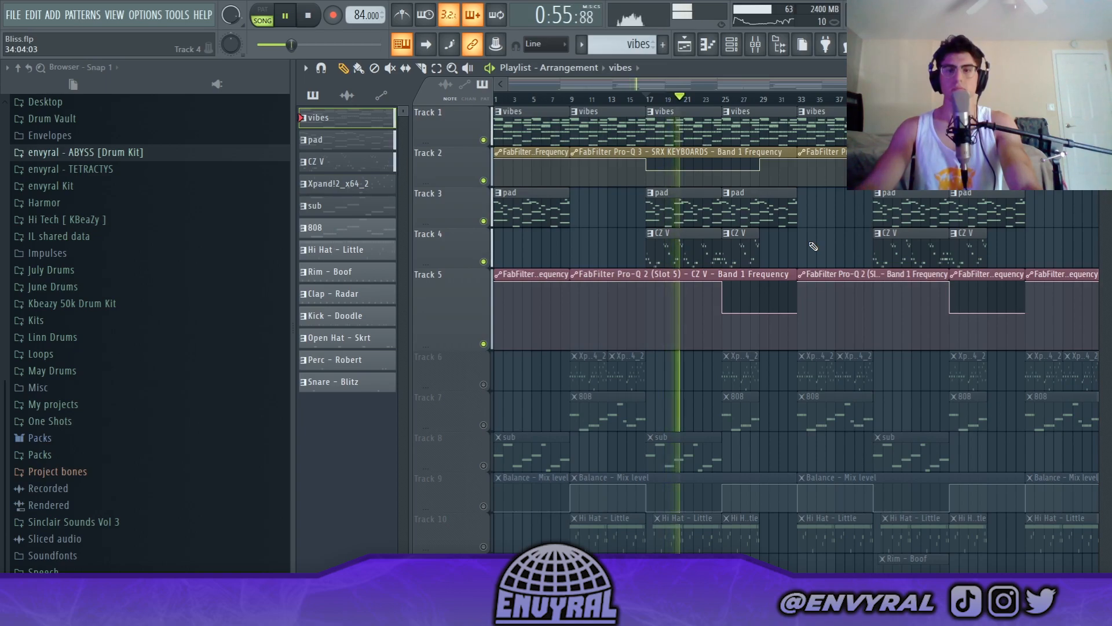
{"action": "key", "text": "space"}
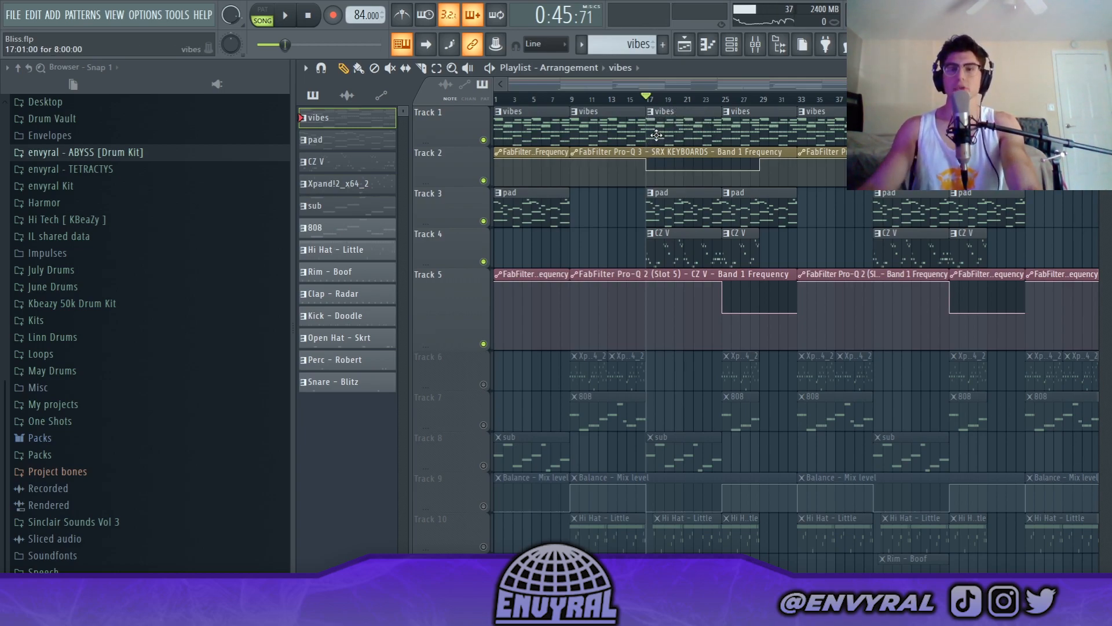
Solo Track 2, unmute Tracks 1 and 3, and play the filtered vibes with the pad from bar 17
{"action": "right_click", "coordinate": [484, 181]}
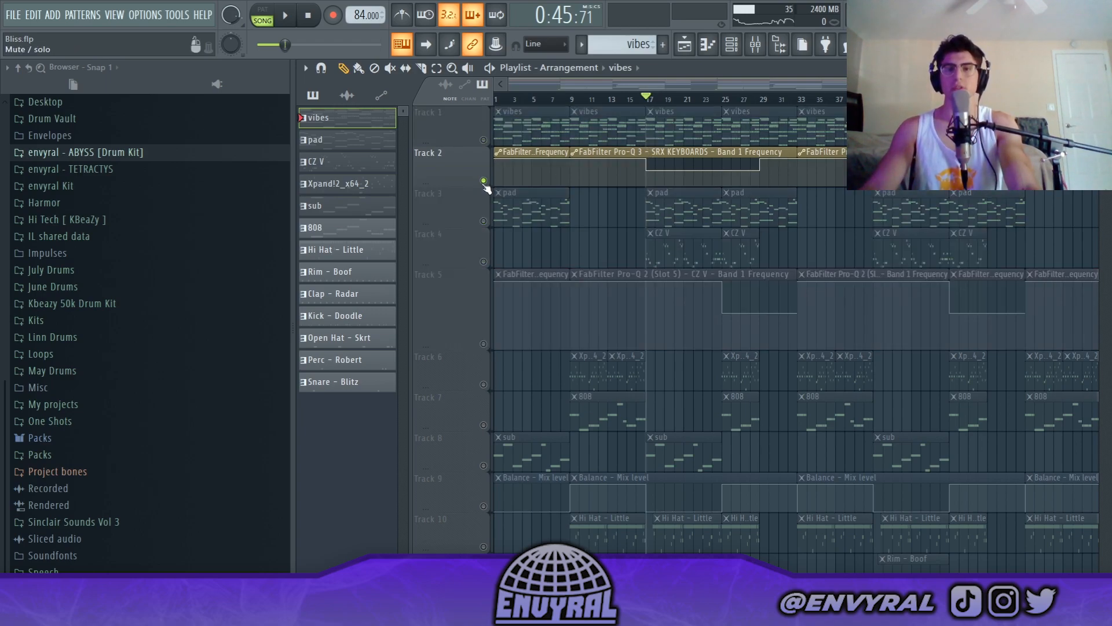
{"action": "left_click", "coordinate": [484, 139]}
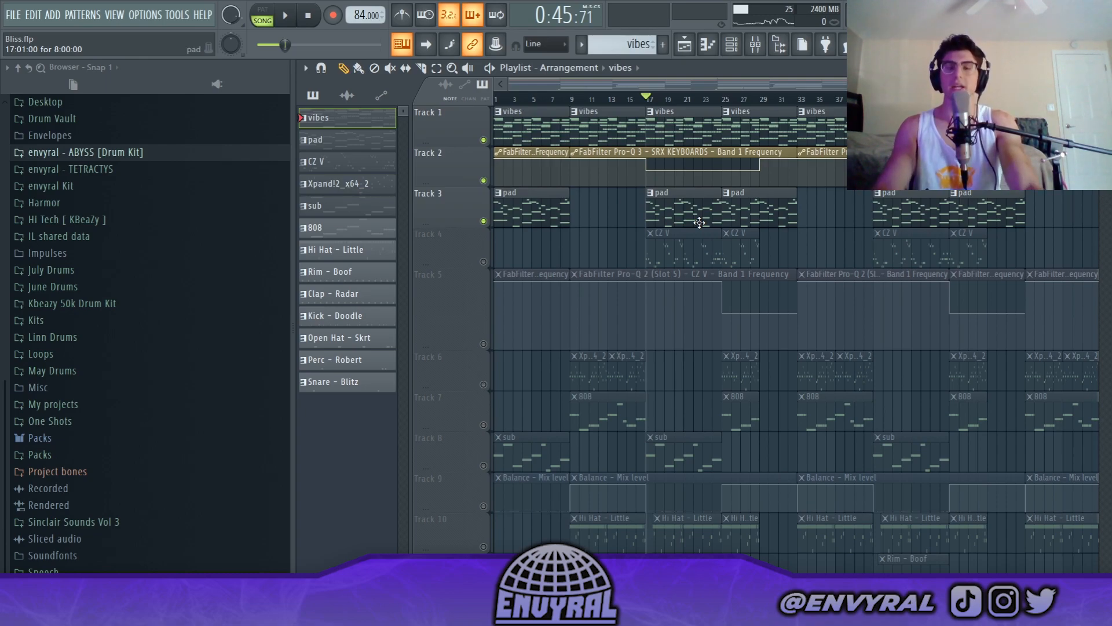
{"action": "left_click", "coordinate": [285, 16]}
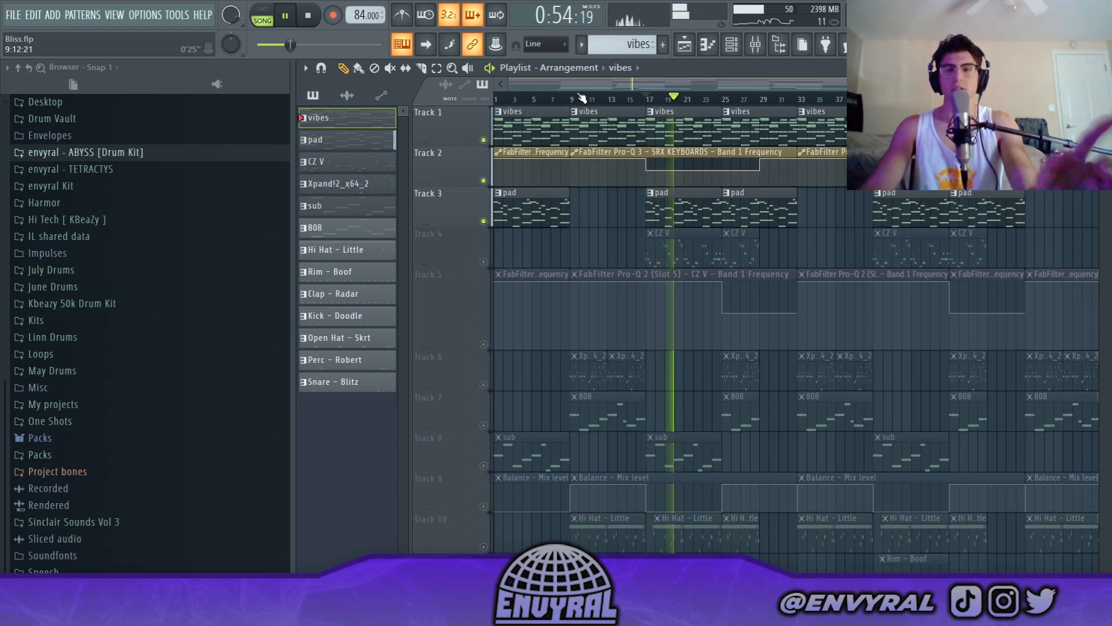
{"action": "key", "text": "space"}
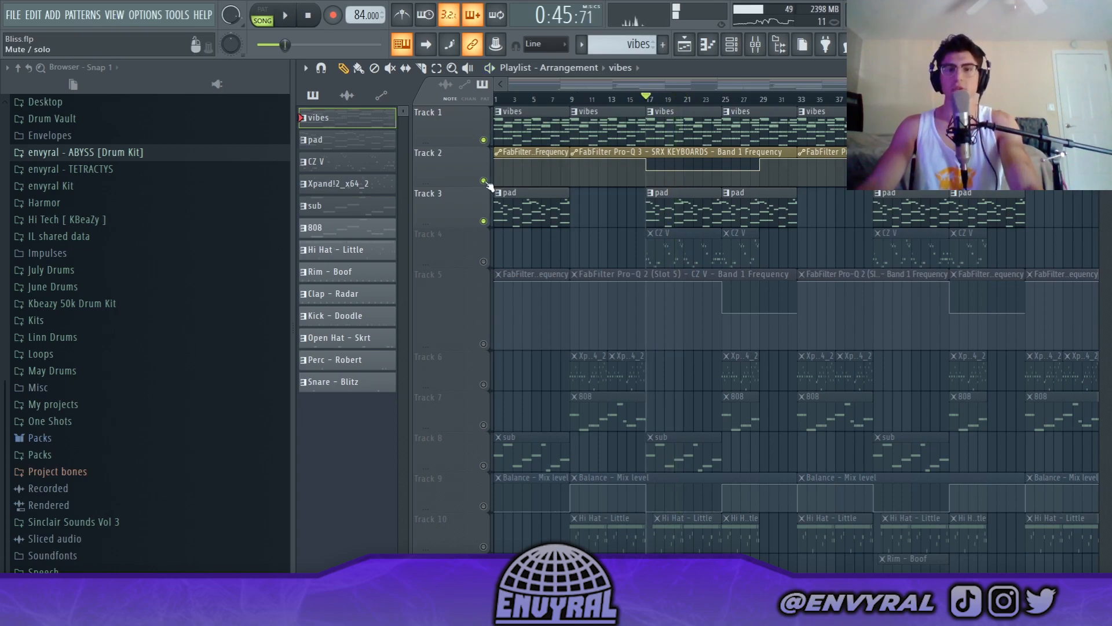
Bring Tracks 4 and 5 back in and play Tracks 1 to 5 from bar 25 to hear the filter change
{"action": "right_click", "coordinate": [484, 180]}
{"action": "right_click", "coordinate": [484, 181]}
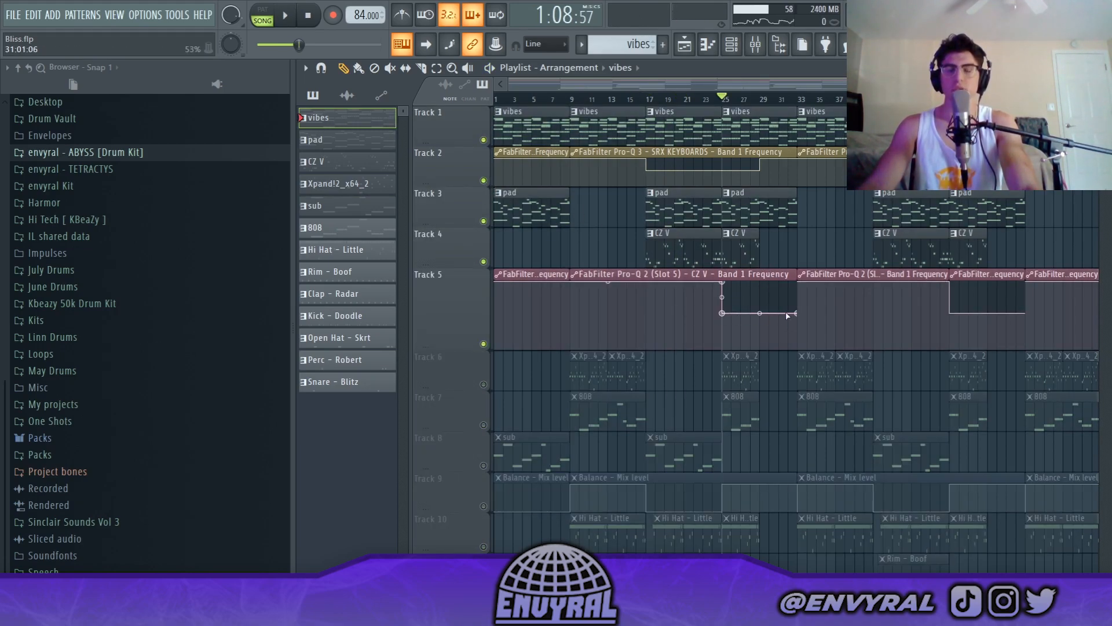
{"action": "key", "text": "space"}
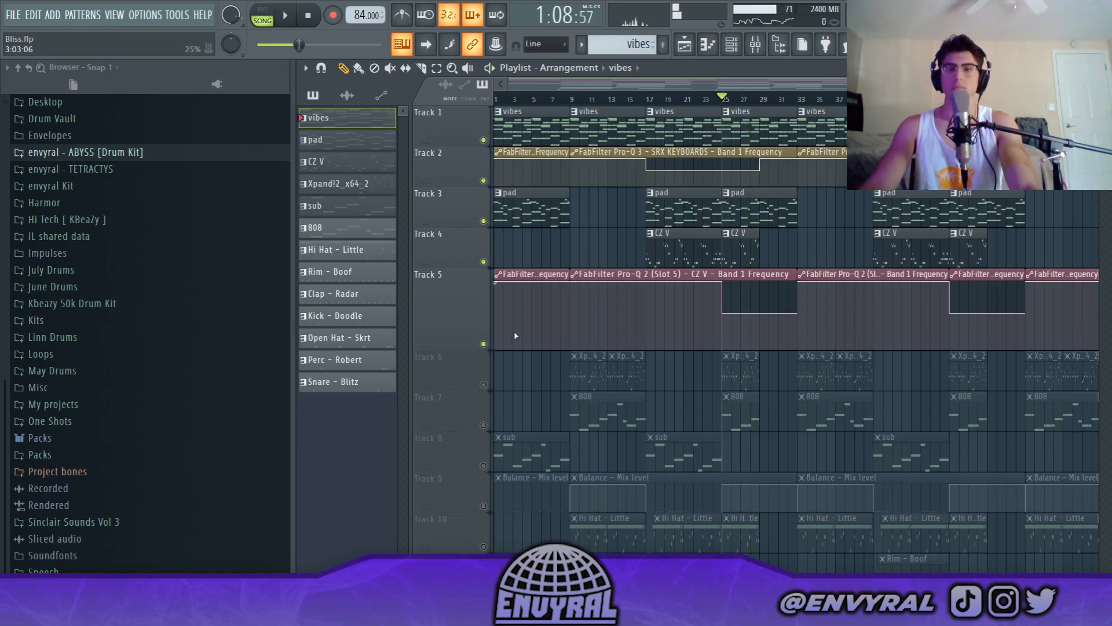
Set playback to bar 9 and mute the hi-hat, rim, open hat, perc and snare on Tracks 10, 11, 14, 15 and 16
{"action": "scroll", "coordinate": [513, 331], "scroll_direction": "down", "scroll_amount": 3}
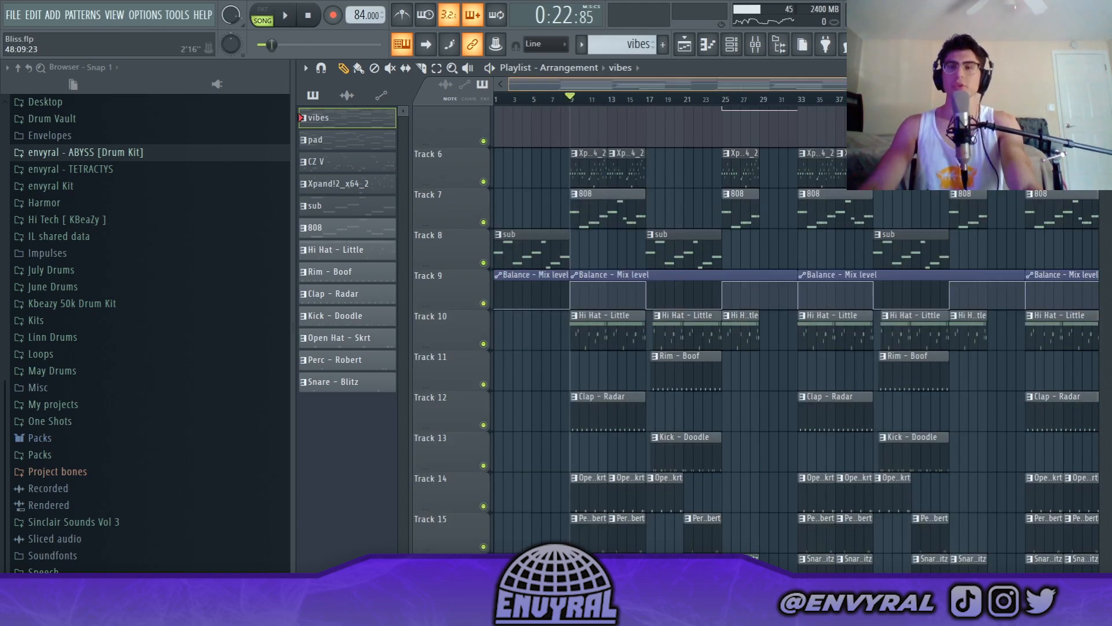
{"action": "left_click_drag", "start_coordinate": [927, 85], "coordinate": [964, 85]}
{"action": "scroll", "coordinate": [724, 246], "scroll_direction": "down", "scroll_amount": 2}
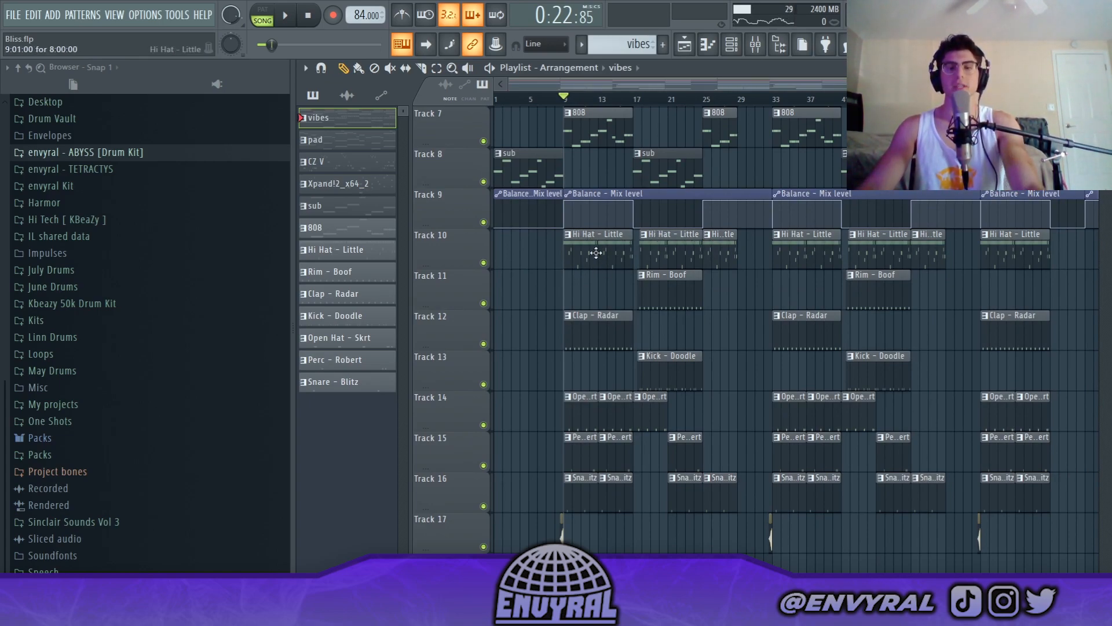
{"action": "scroll", "coordinate": [596, 253], "scroll_direction": "down", "scroll_amount": 1}
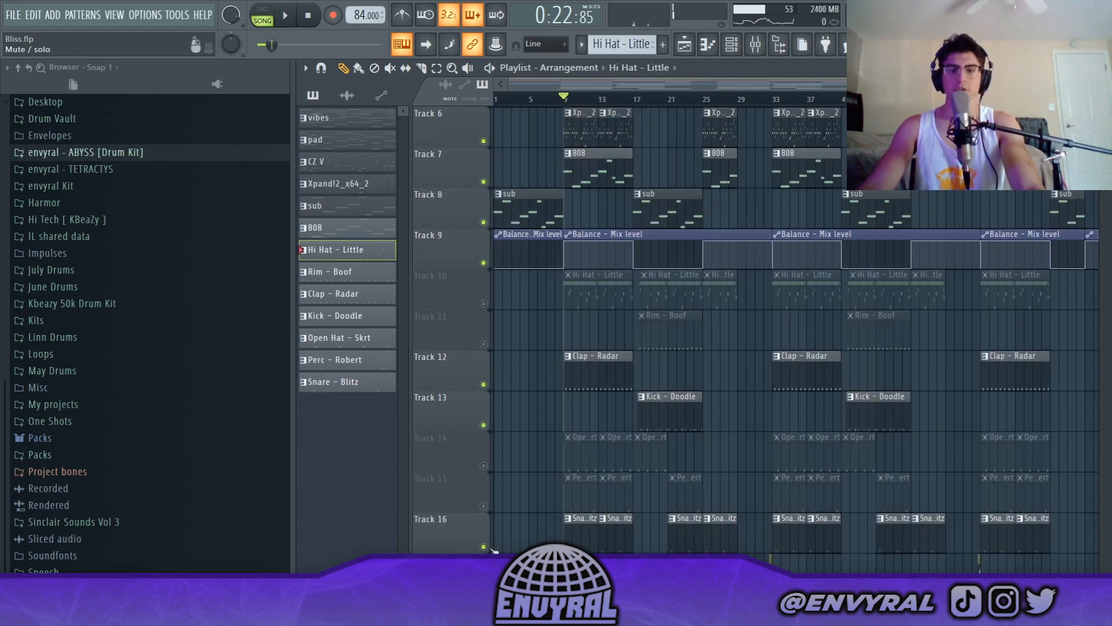
{"action": "left_click", "coordinate": [484, 547]}
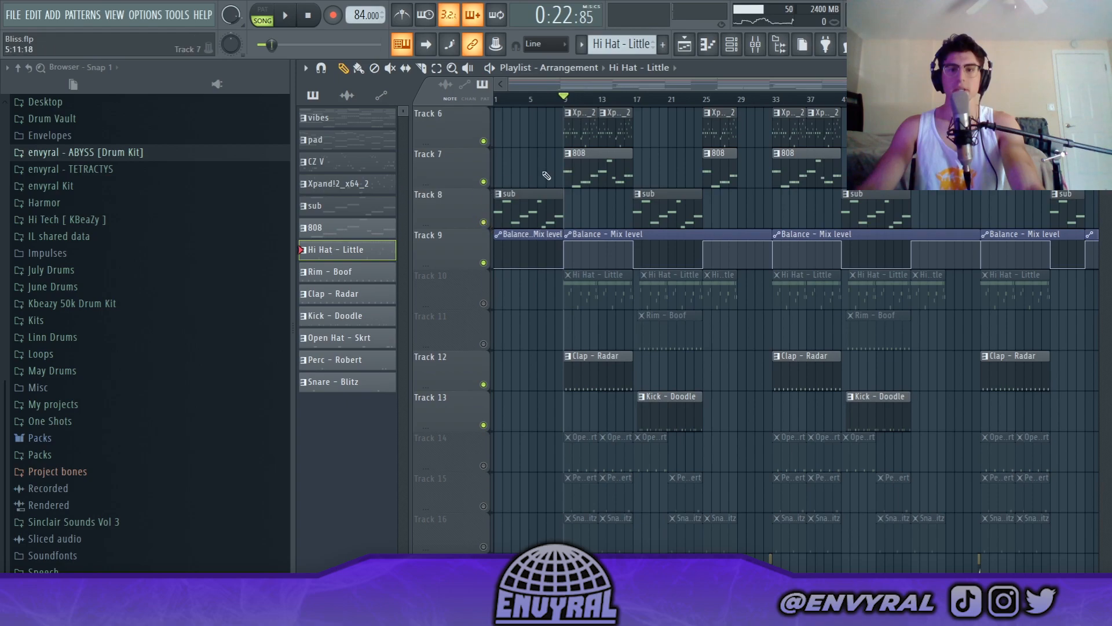
Play the arrangement from bar 9 while viewing the 808 pattern's notes in the piano roll
{"action": "double_click", "coordinate": [625, 177]}
{"action": "key", "text": "space"}
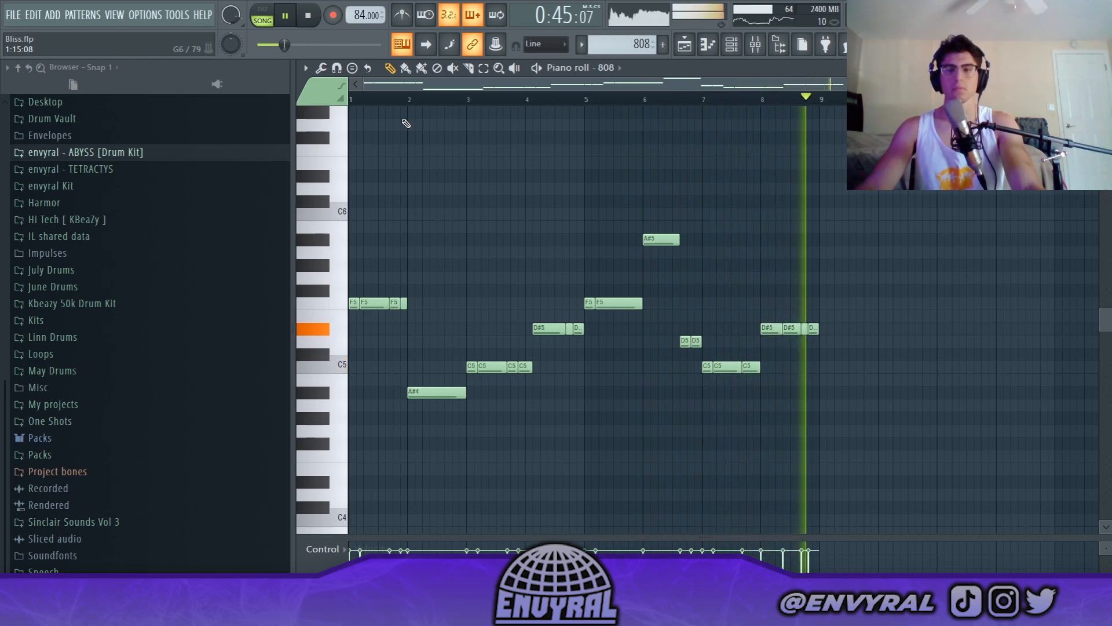
{"action": "key", "text": "space"}
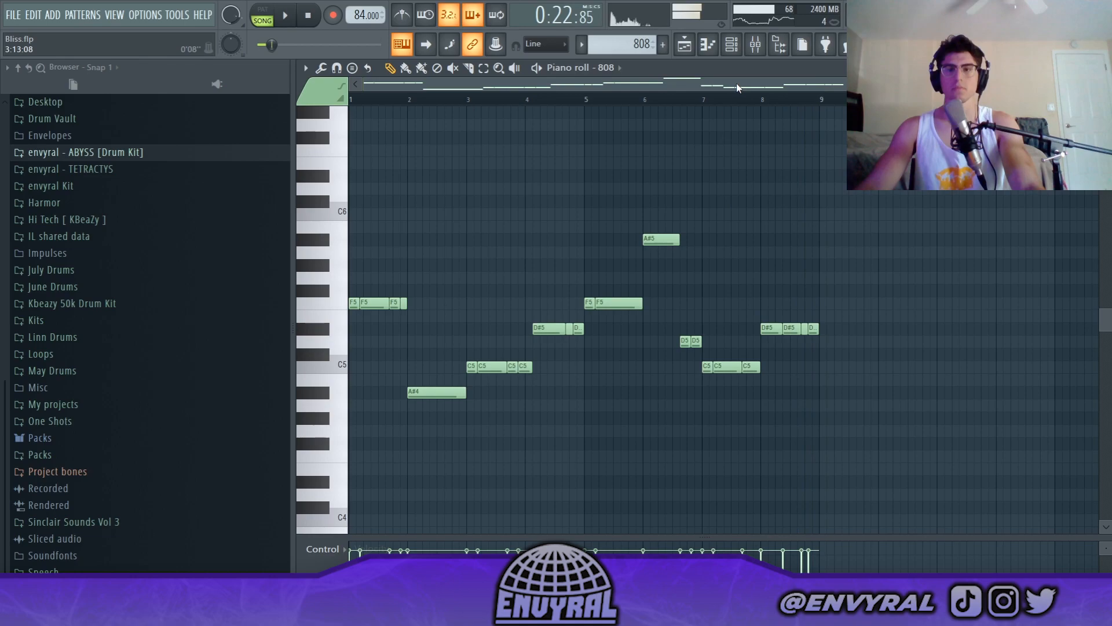
Unmute the hi-hat on Track 10 and play from bar 9 while viewing the Hi Hat - Little notes in the piano roll
{"action": "left_click", "coordinate": [685, 44]}
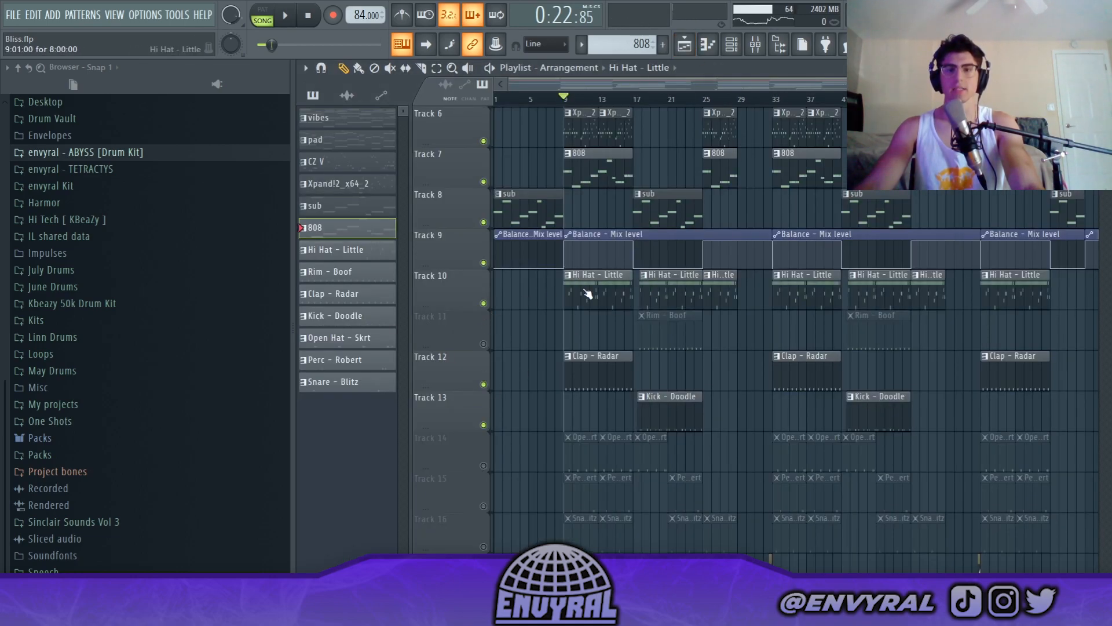
{"action": "double_click", "coordinate": [588, 290]}
{"action": "key", "text": "space"}
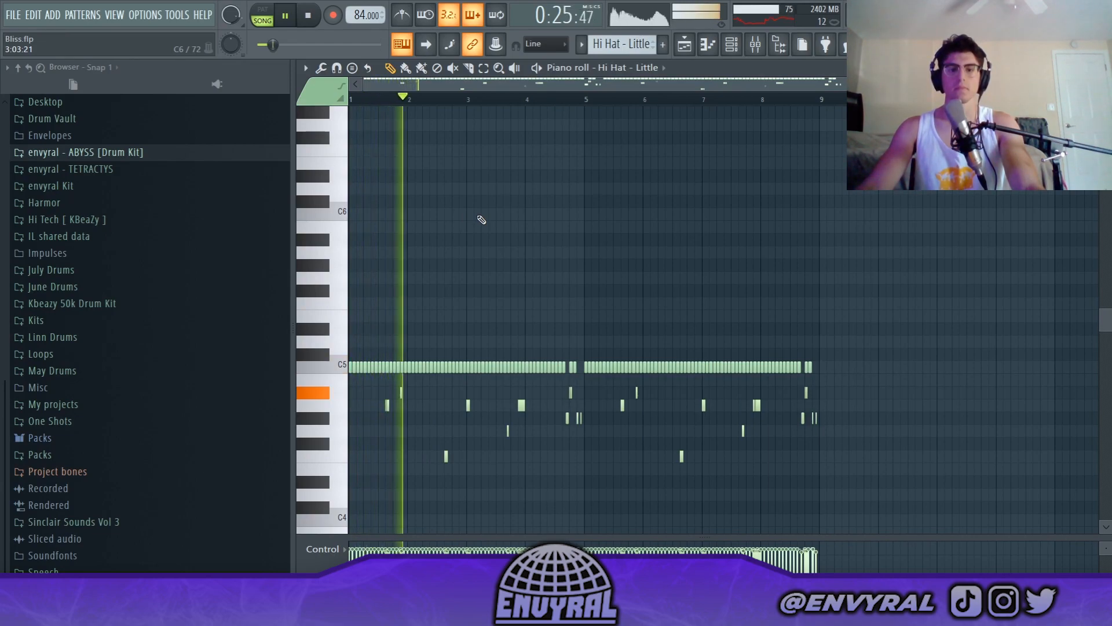
{"action": "scroll", "coordinate": [405, 100], "scroll_direction": "up", "scroll_amount": 2}
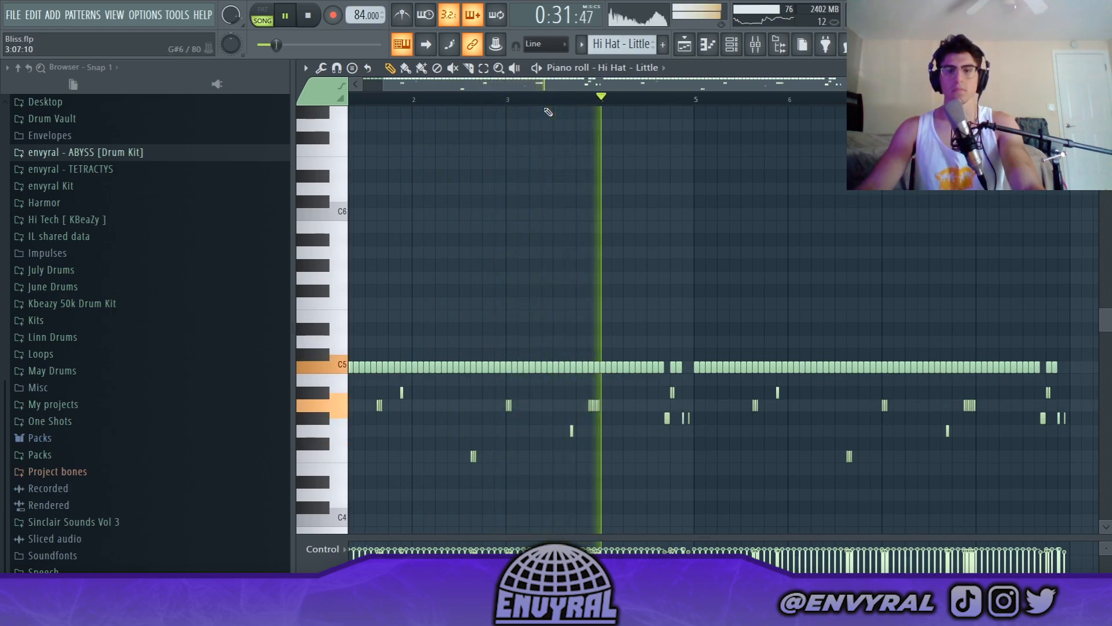
{"action": "left_click_drag", "start_coordinate": [571, 86], "coordinate": [608, 84]}
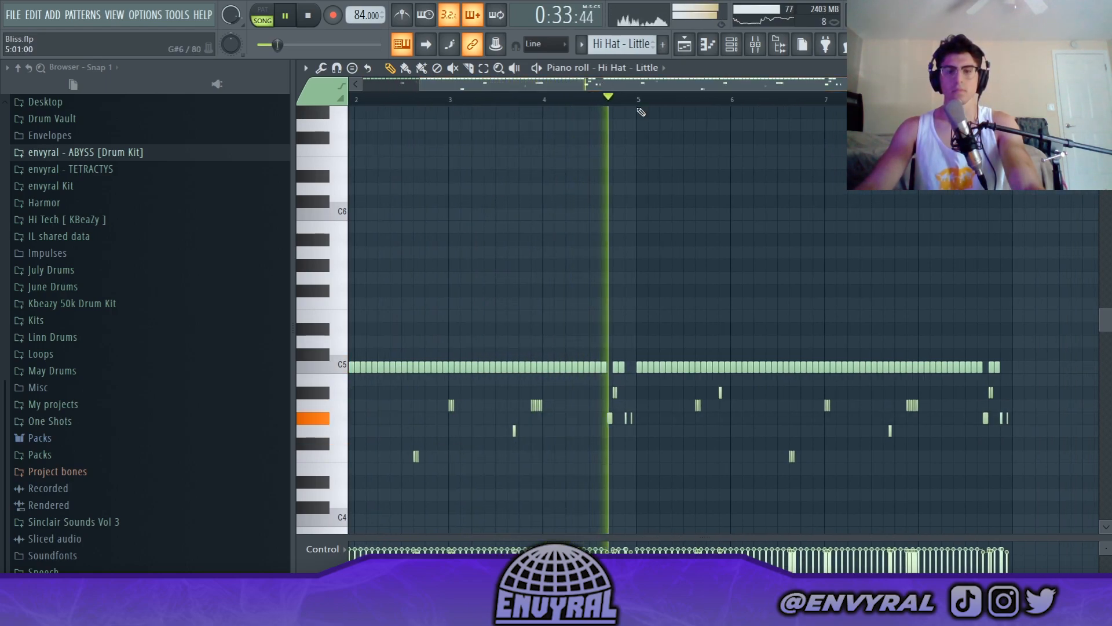
{"action": "key", "text": "space"}
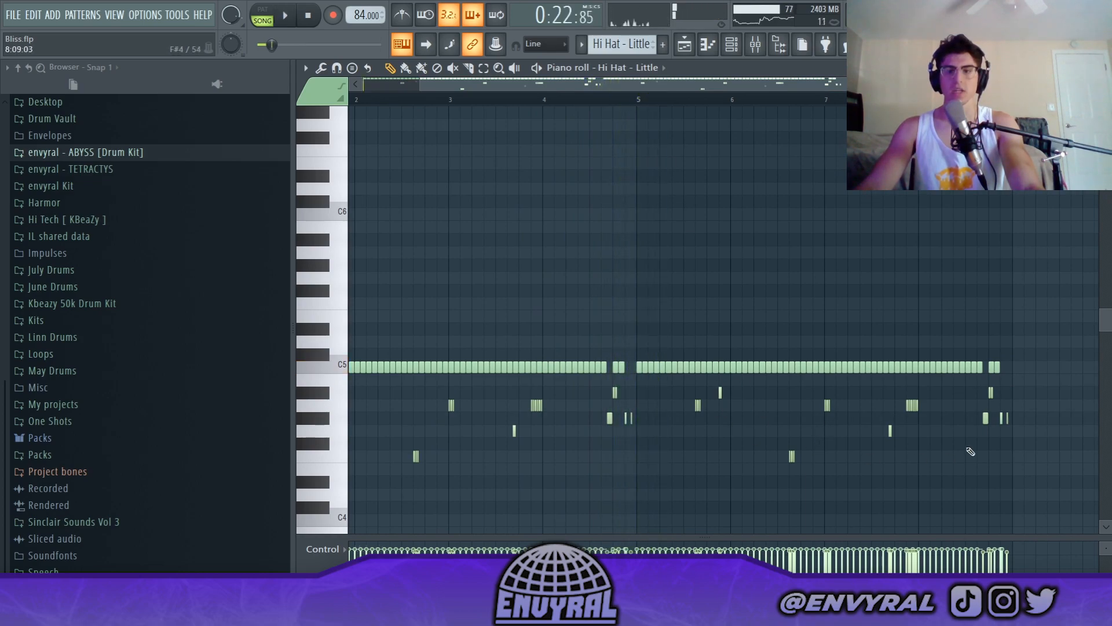
Unmute Tracks 14 and 15 and play from bar 9 while viewing the Open Hat - Skrt notes in the piano roll
{"action": "left_click", "coordinate": [691, 49]}
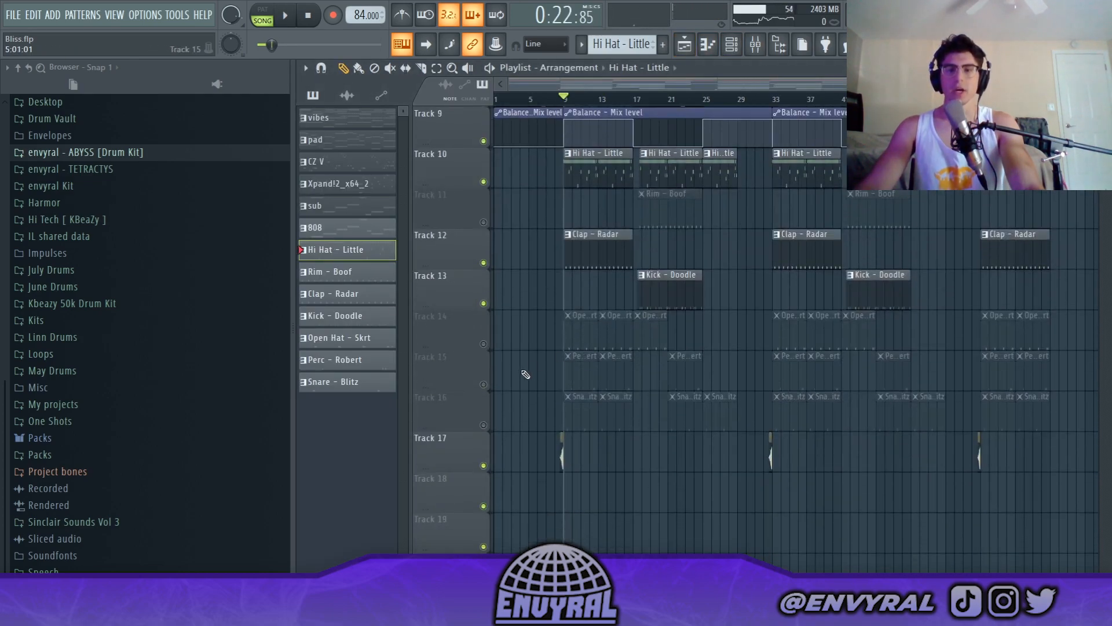
{"action": "left_click", "coordinate": [484, 384]}
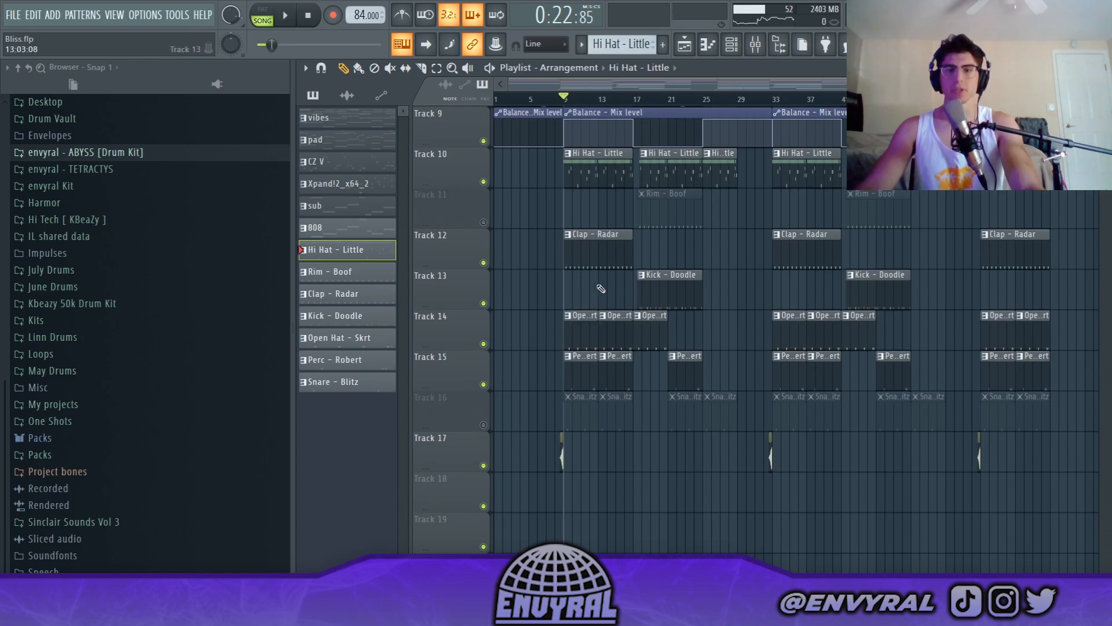
{"action": "double_click", "coordinate": [581, 344]}
{"action": "key", "text": "space"}
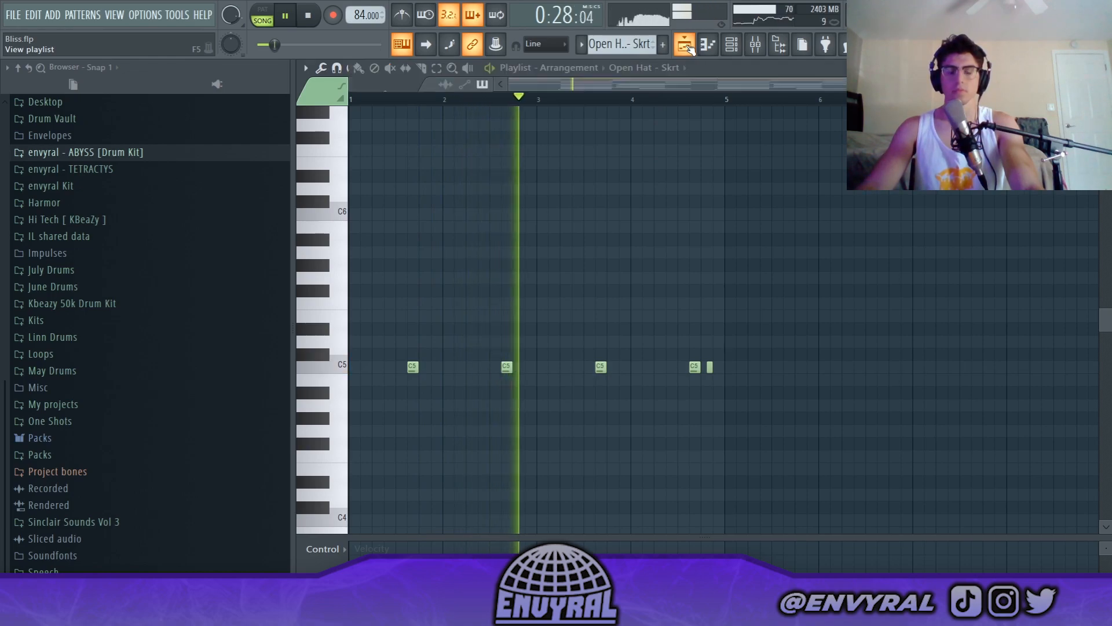
View the Perc - Robert notes in the piano roll during playback, return to the playlist and stop playing
{"action": "left_click", "coordinate": [685, 45]}
{"action": "double_click", "coordinate": [583, 377]}
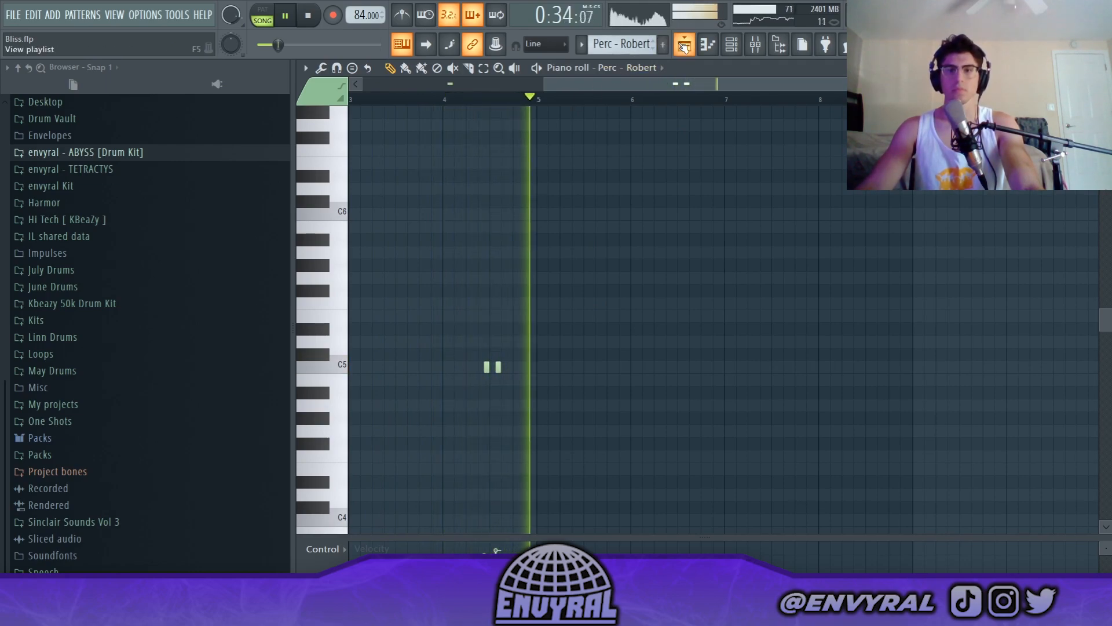
{"action": "left_click", "coordinate": [685, 45]}
{"action": "key", "text": "space"}
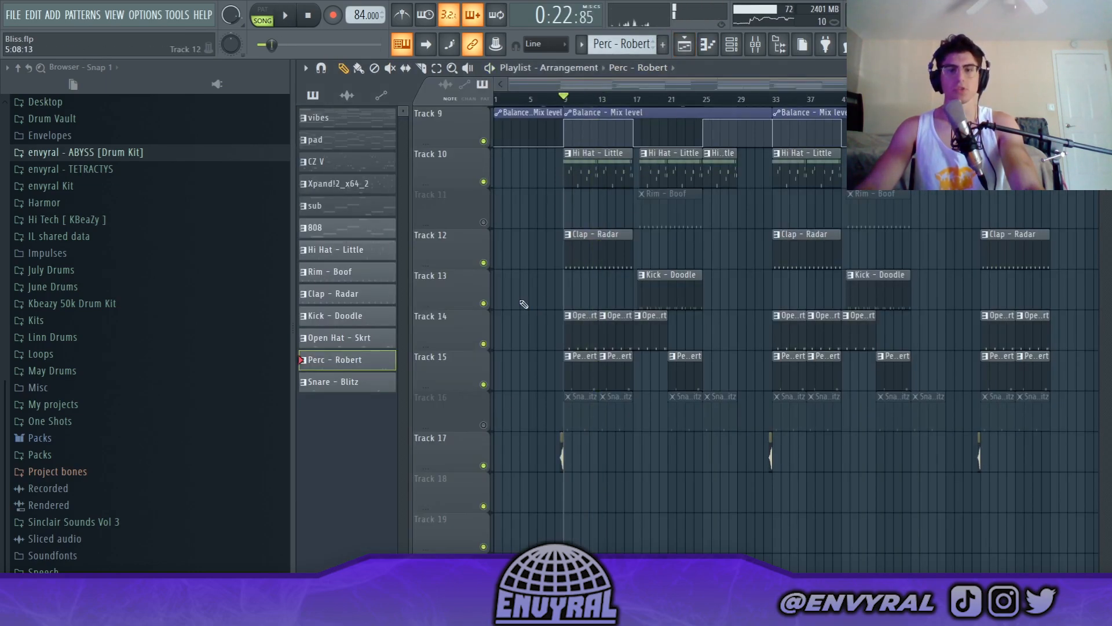
Unmute the snare on Track 16 and play from bar 9 while viewing the Snare - Blitz notes in the piano roll
{"action": "left_click", "coordinate": [484, 426]}
{"action": "double_click", "coordinate": [601, 416]}
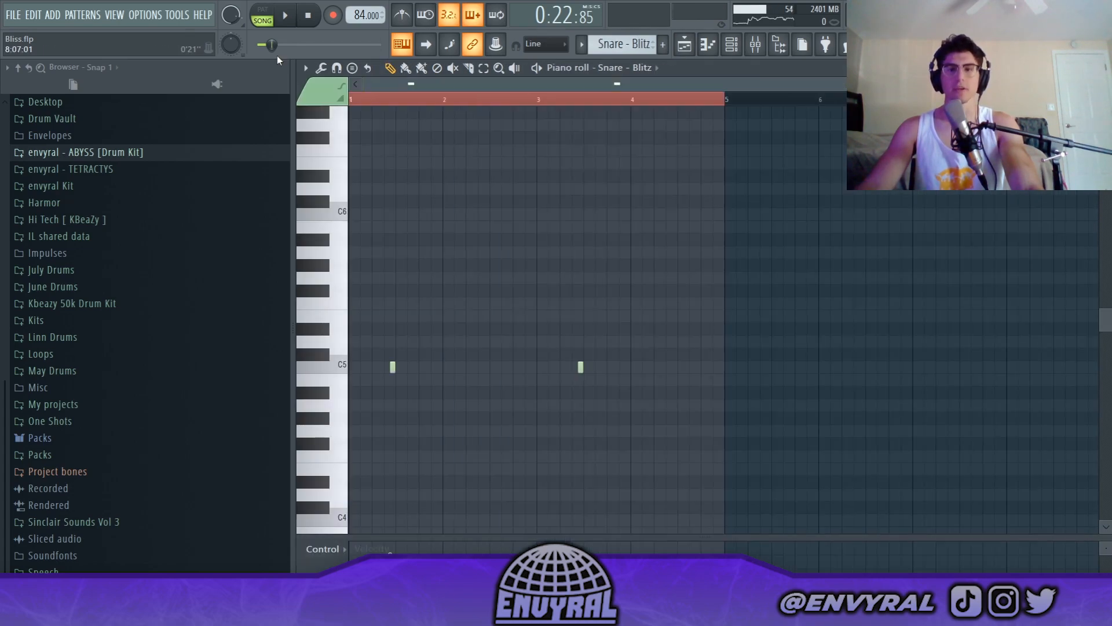
{"action": "key", "text": "space"}
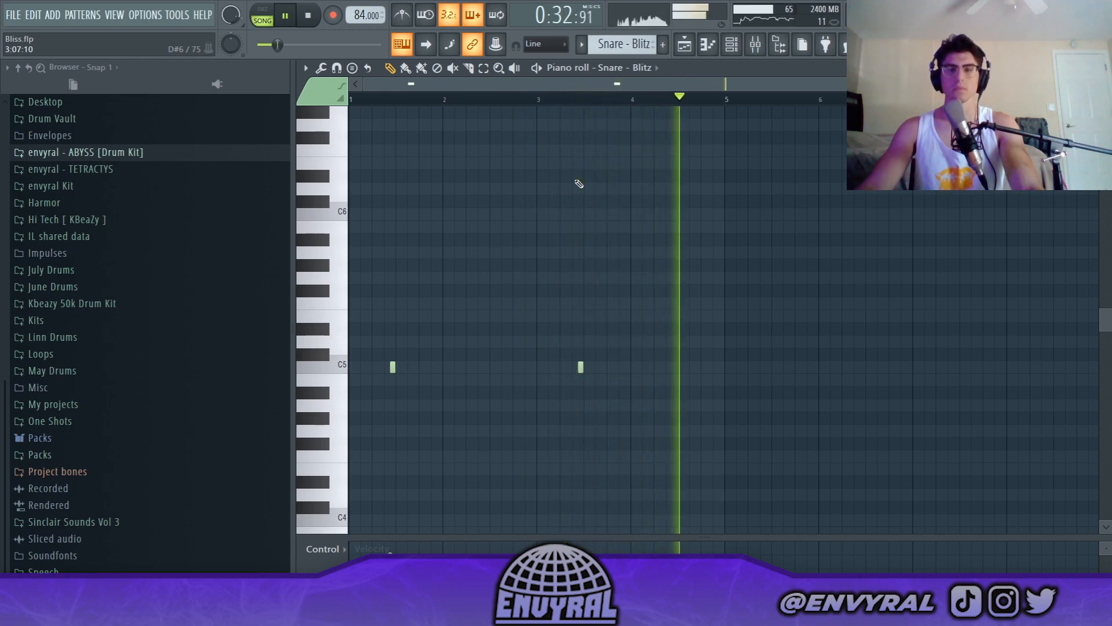
Return to the playlist, stop playback and set the playback start to bar 17
{"action": "left_click", "coordinate": [688, 48]}
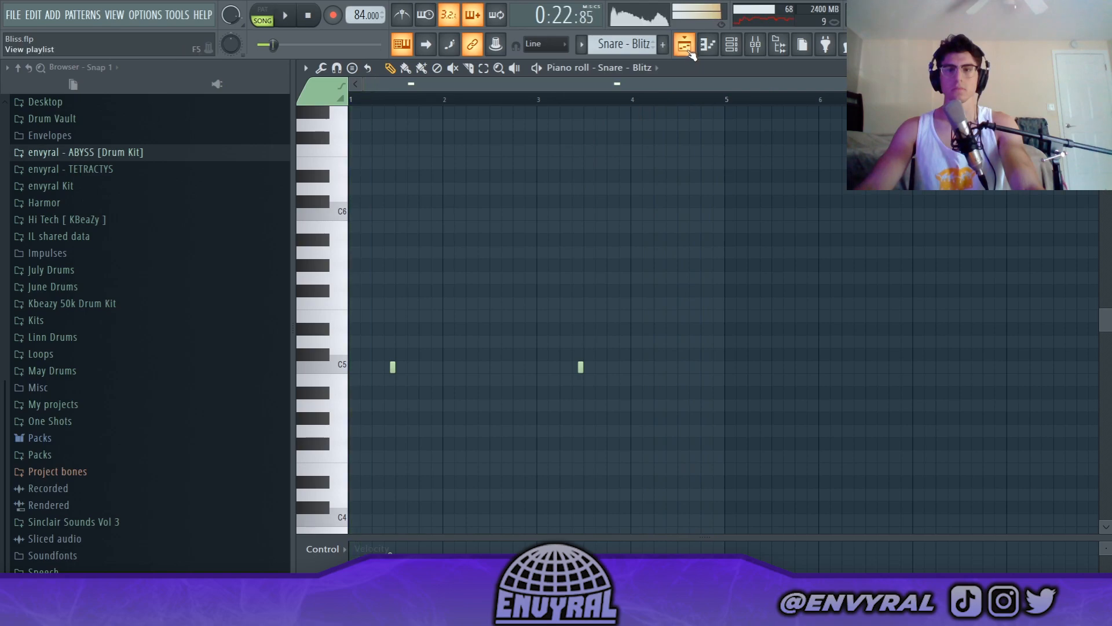
{"action": "key", "text": "space"}
{"action": "left_click", "coordinate": [637, 100]}
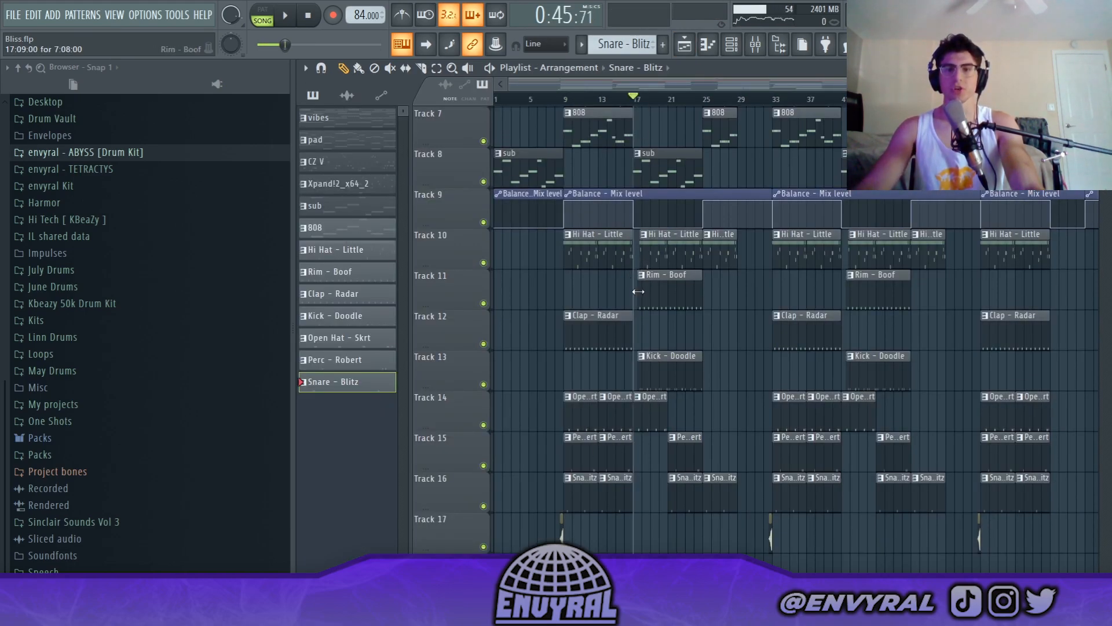
Open the Kick - Doodle pattern from Track 13 and view its full note sequence in the piano roll while playing from bar 17
{"action": "scroll", "coordinate": [650, 108], "scroll_direction": "up", "scroll_amount": 2}
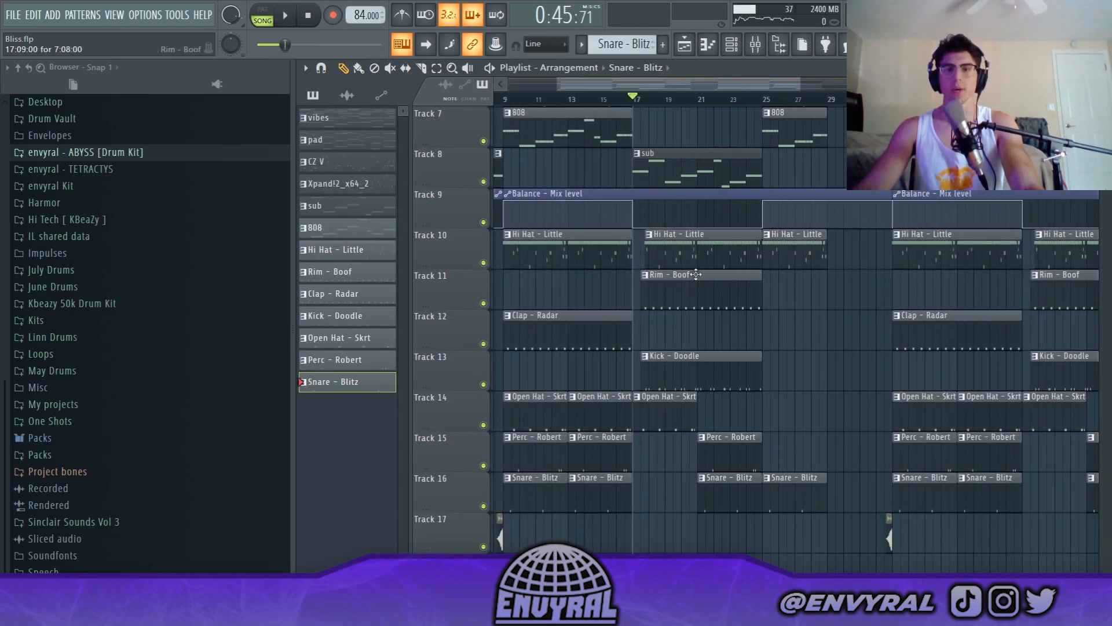
{"action": "left_click", "coordinate": [662, 309]}
{"action": "double_click", "coordinate": [662, 372]}
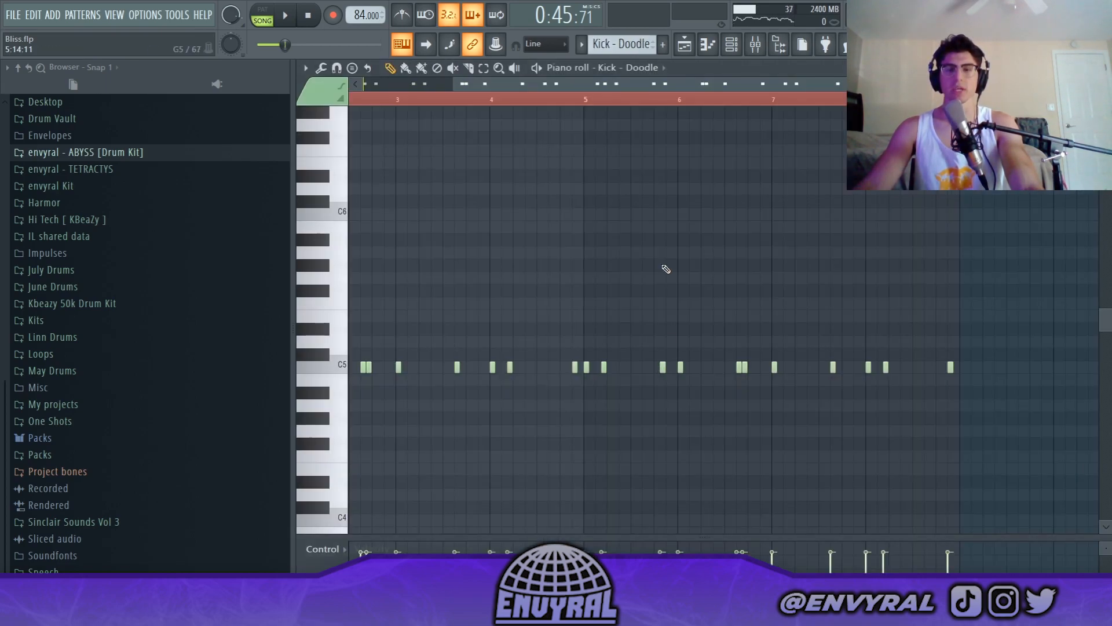
{"action": "left_click_drag", "start_coordinate": [639, 89], "coordinate": [547, 90]}
{"action": "left_click_drag", "start_coordinate": [844, 84], "coordinate": [1089, 84]}
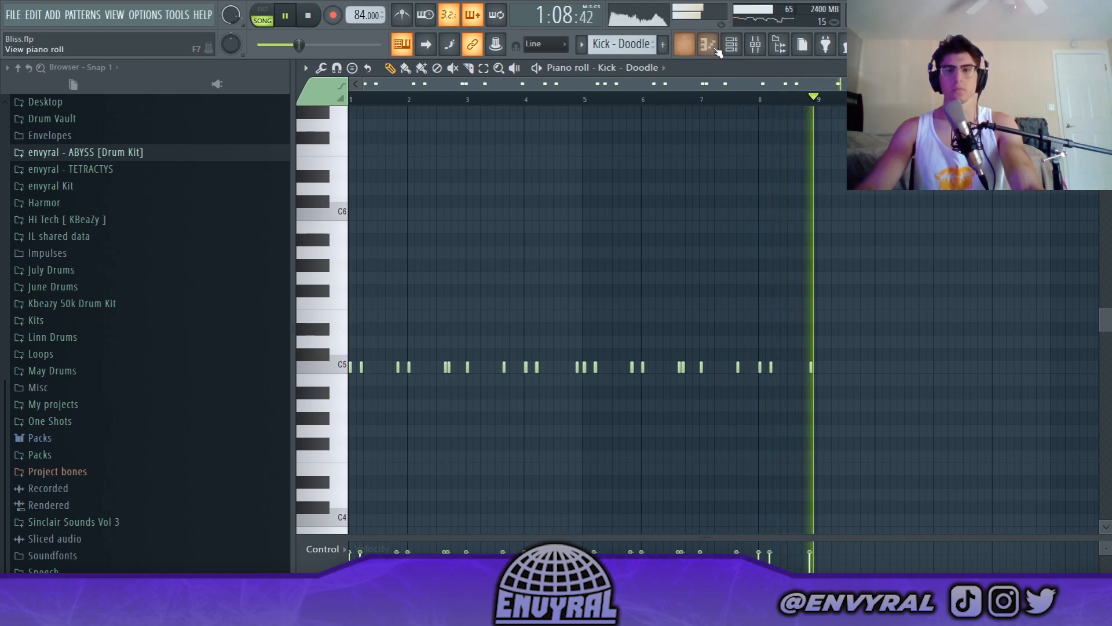
Return to the playlist, examine how the melodic, 808 and drum tracks are arranged from bar 25 onward during playback, and stop playing
{"action": "left_click", "coordinate": [685, 46]}
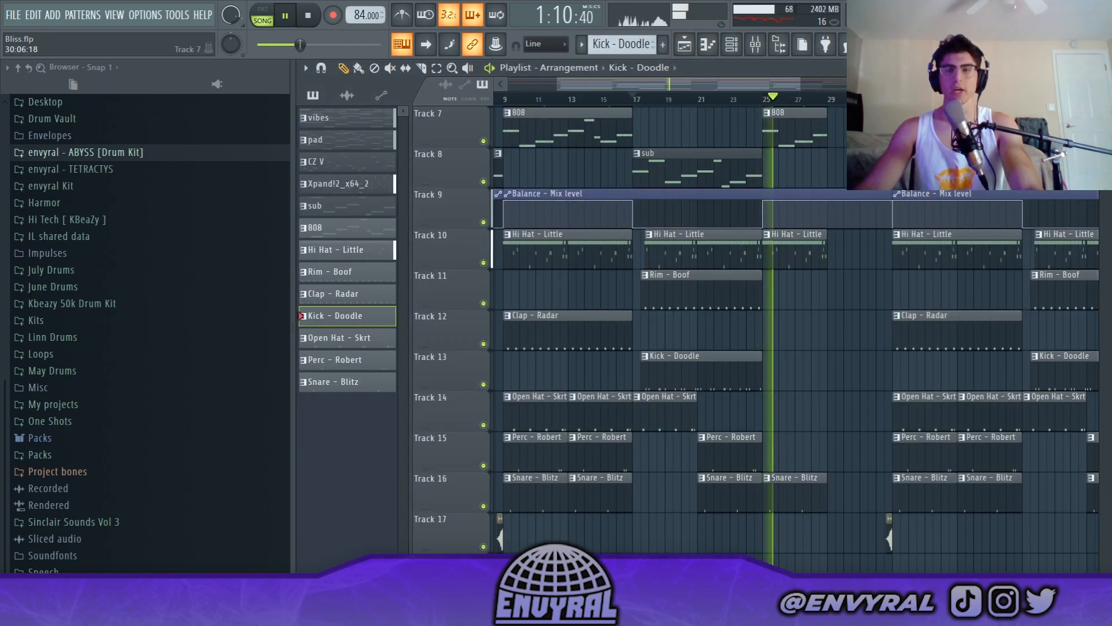
{"action": "left_click_drag", "start_coordinate": [800, 85], "coordinate": [894, 85]}
{"action": "scroll", "coordinate": [929, 332], "scroll_direction": "up", "scroll_amount": 6}
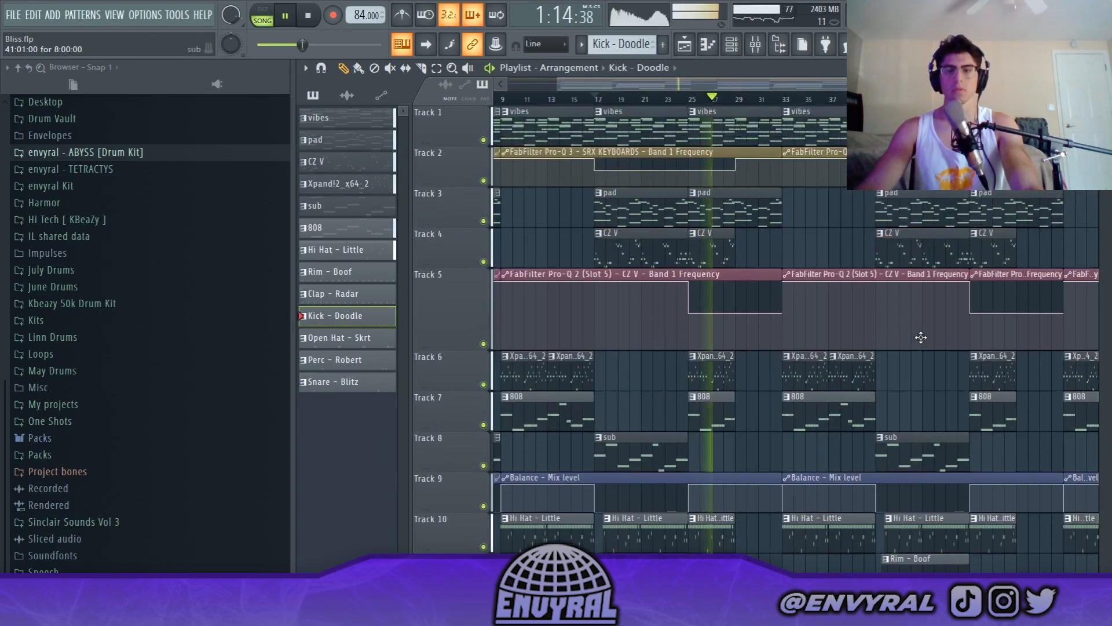
{"action": "scroll", "coordinate": [921, 337], "scroll_direction": "down", "scroll_amount": 3}
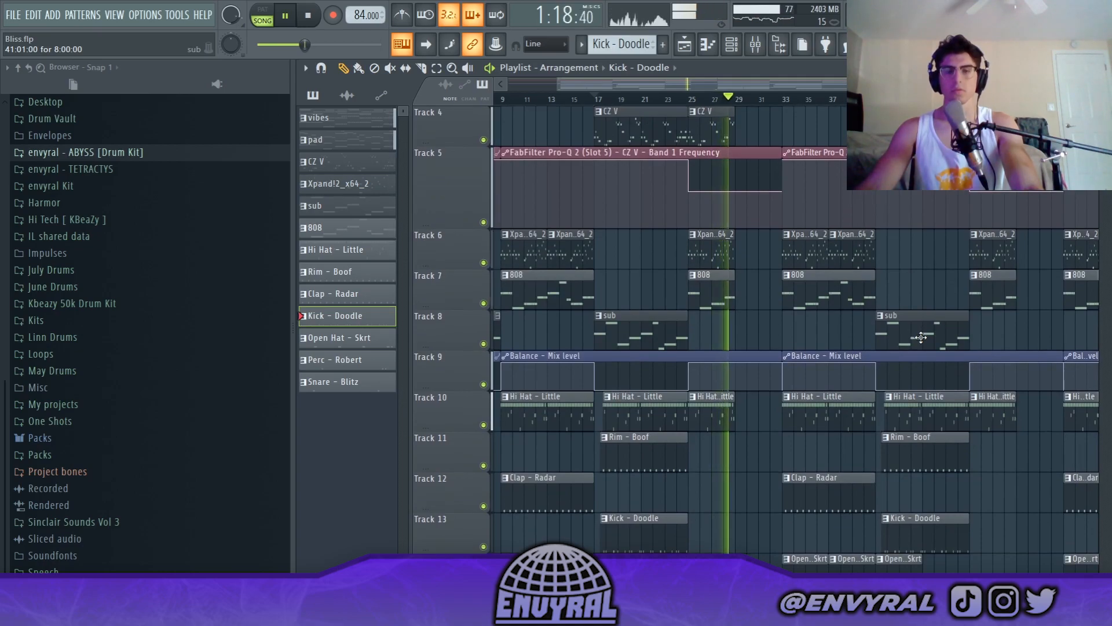
{"action": "scroll", "coordinate": [921, 337], "scroll_direction": "down", "scroll_amount": 3}
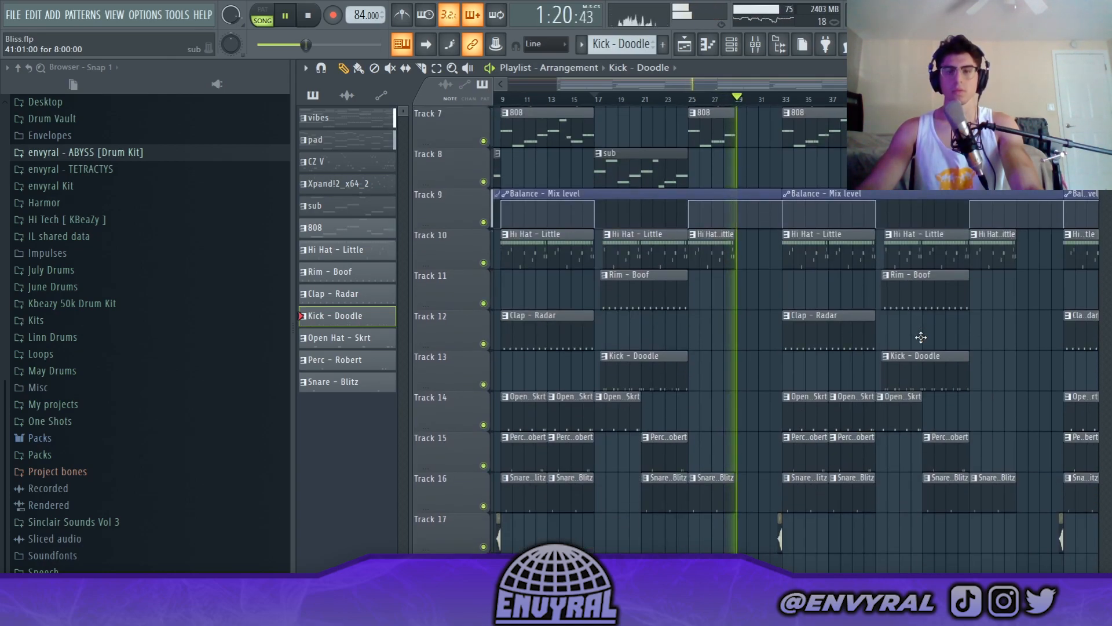
{"action": "scroll", "coordinate": [921, 337], "scroll_direction": "up", "scroll_amount": 6}
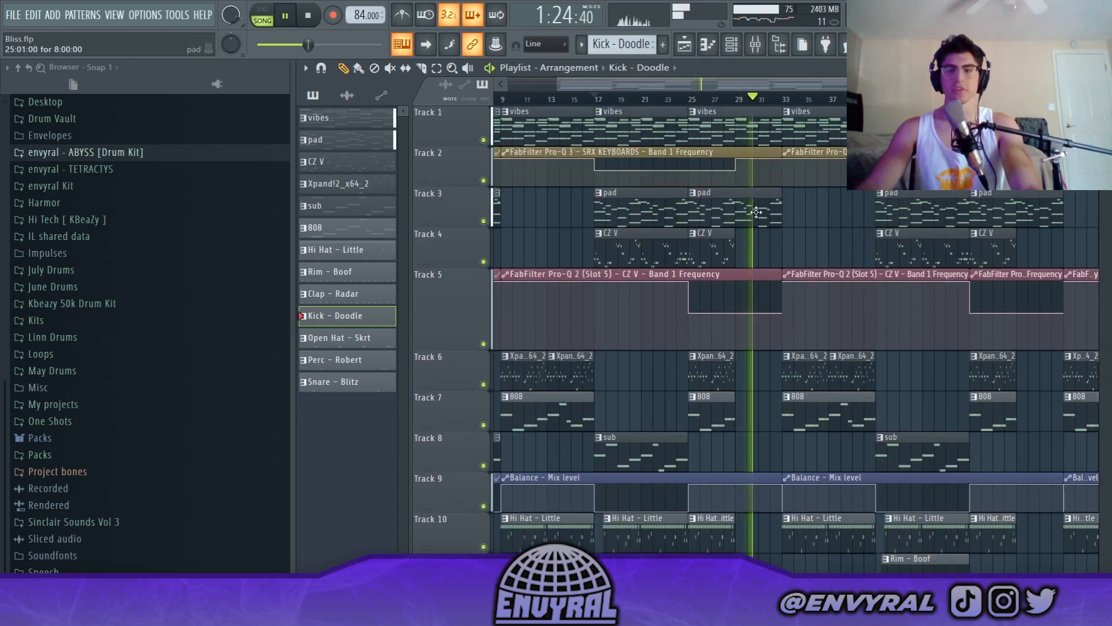
{"action": "scroll", "coordinate": [761, 371], "scroll_direction": "down", "scroll_amount": 6}
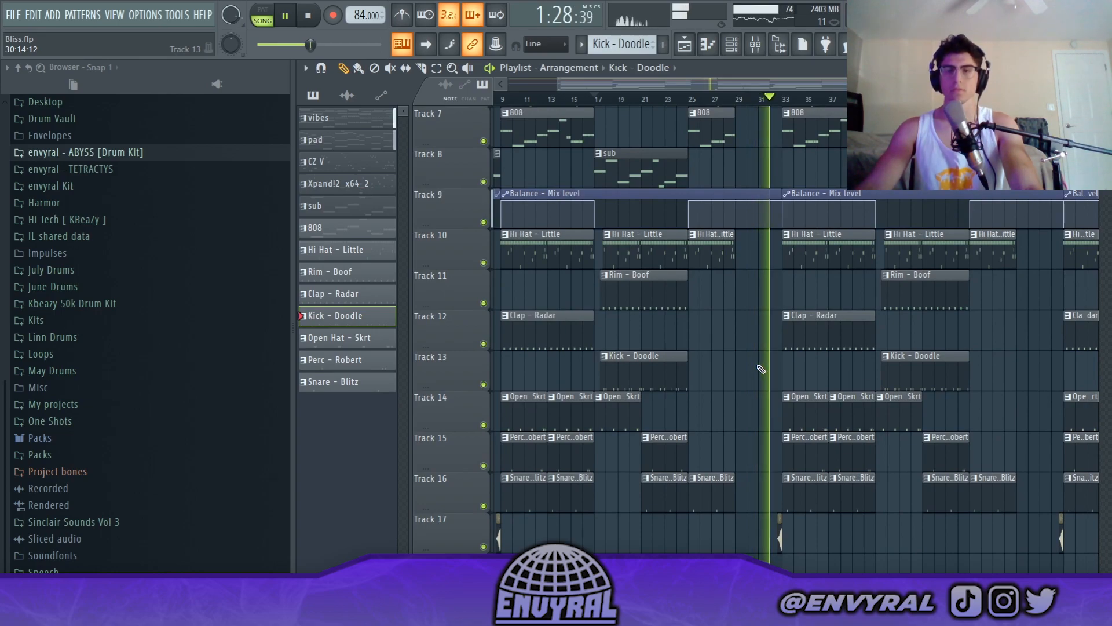
{"action": "scroll", "coordinate": [761, 369], "scroll_direction": "up", "scroll_amount": 3}
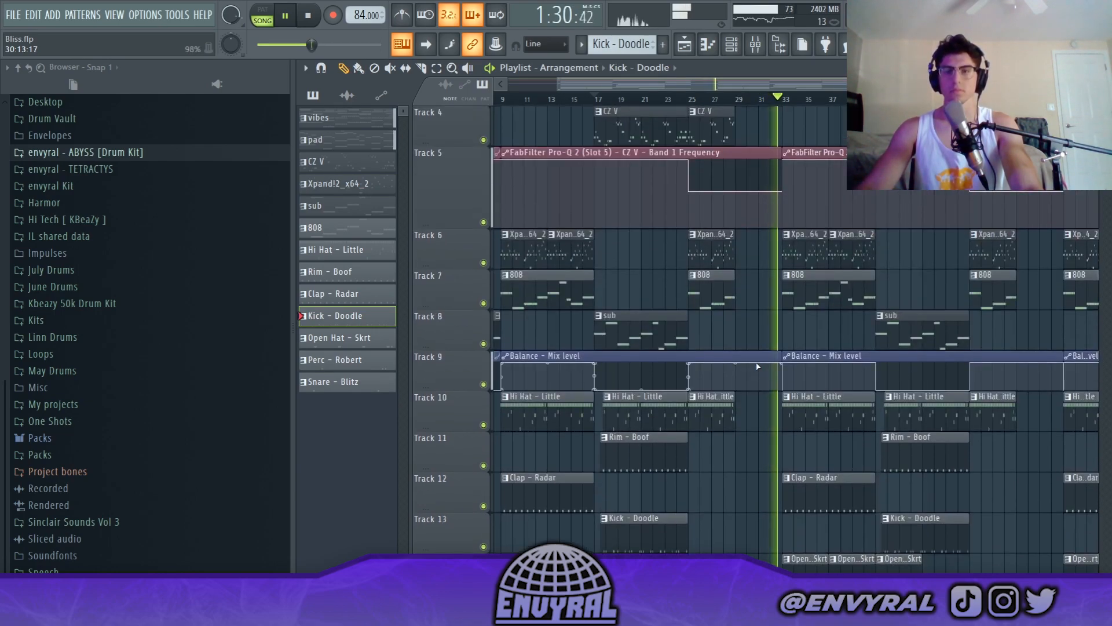
{"action": "scroll", "coordinate": [758, 365], "scroll_direction": "down", "scroll_amount": 2}
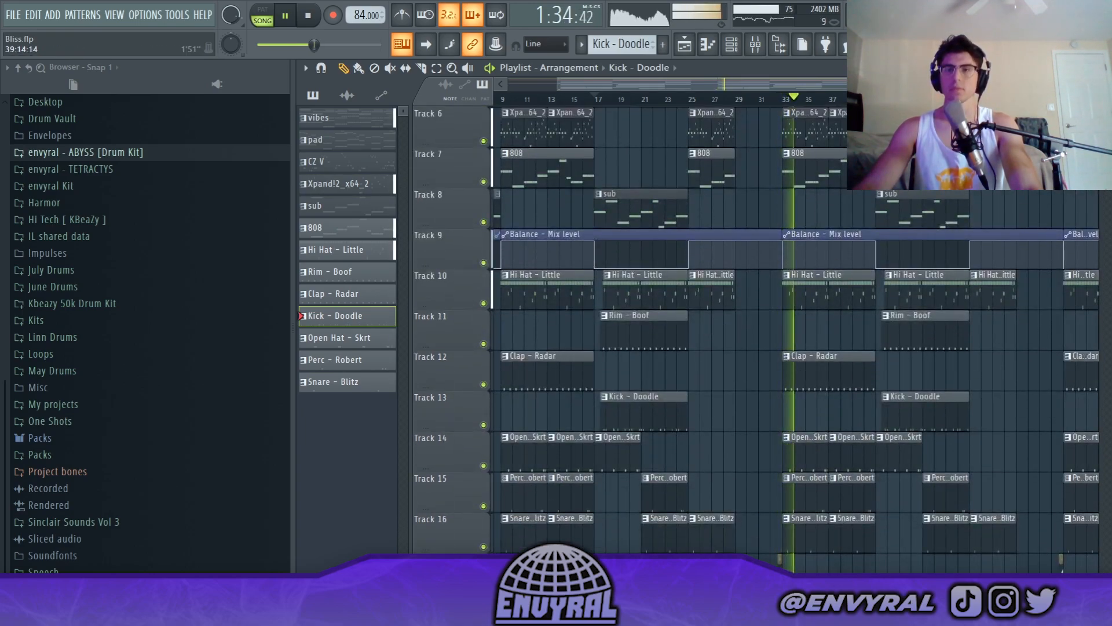
{"action": "scroll", "coordinate": [797, 331], "scroll_direction": "up", "scroll_amount": 5}
{"action": "key", "text": "space"}
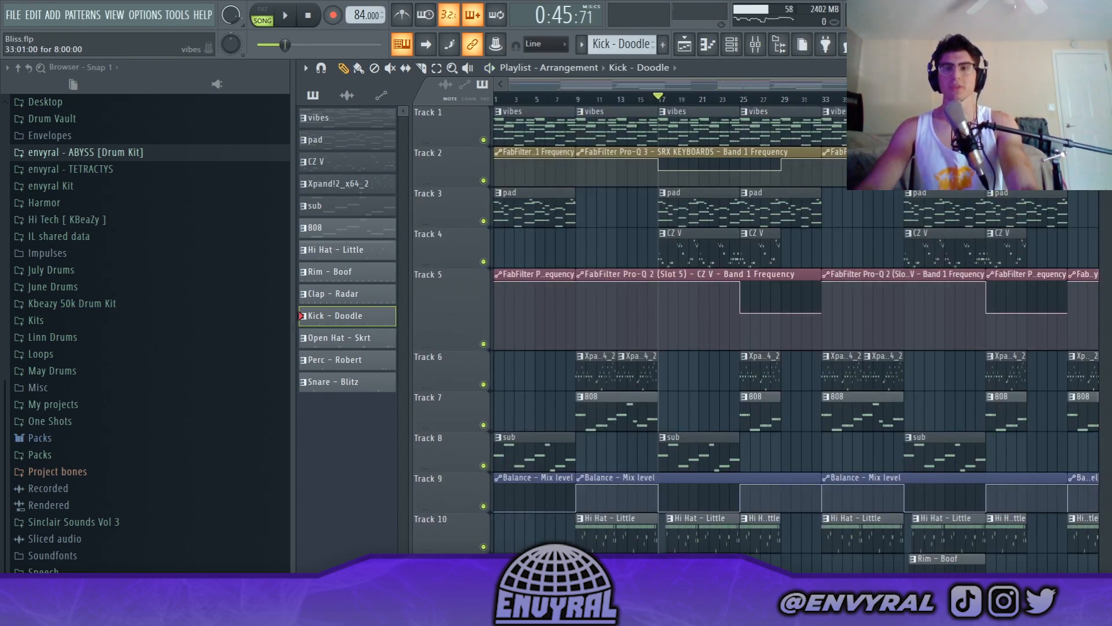
{"action": "scroll", "coordinate": [772, 166], "scroll_direction": "right", "scroll_amount": 1}
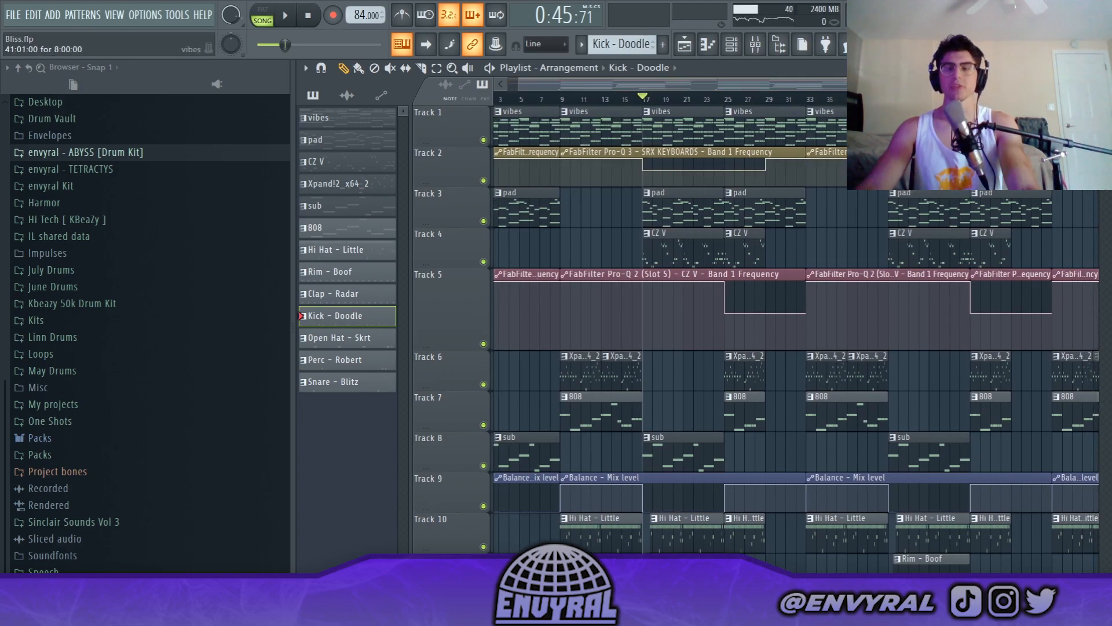
{"action": "scroll", "coordinate": [666, 162], "scroll_direction": "down", "scroll_amount": 2}
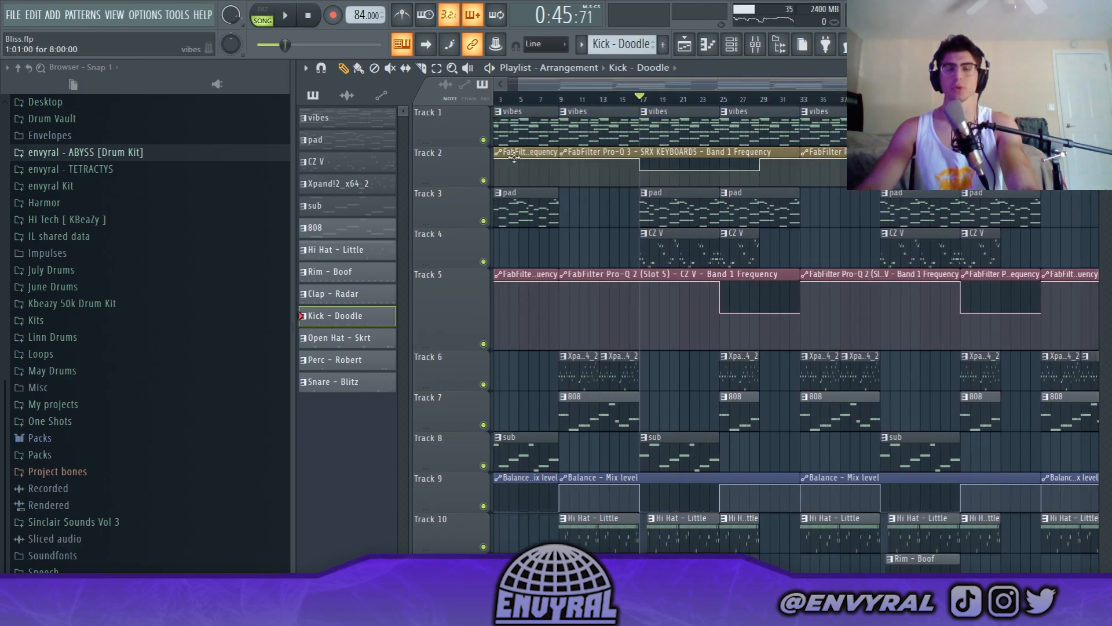